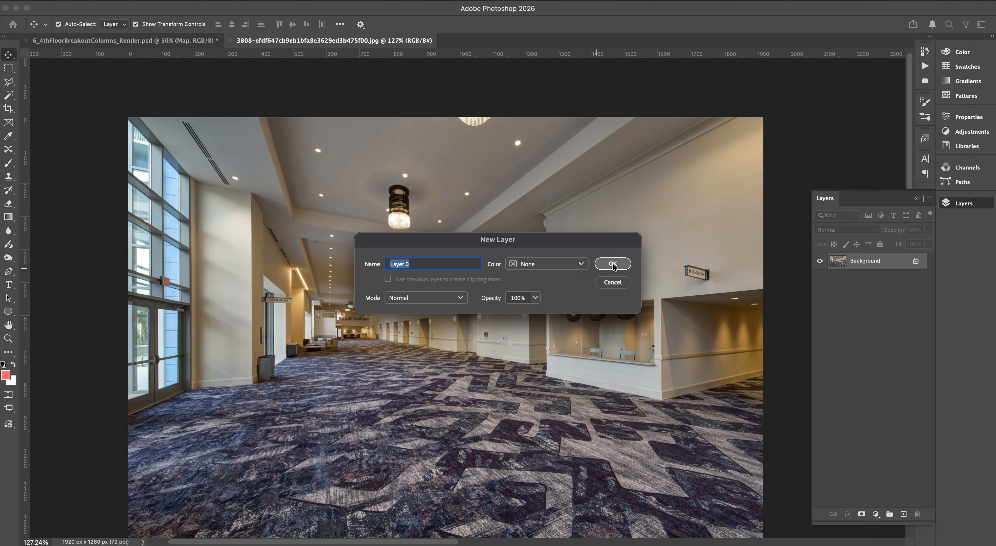
Convert the lobby photo's Background into an editable layer named Layer 0 and leave it deselected.
left_click(615, 263)
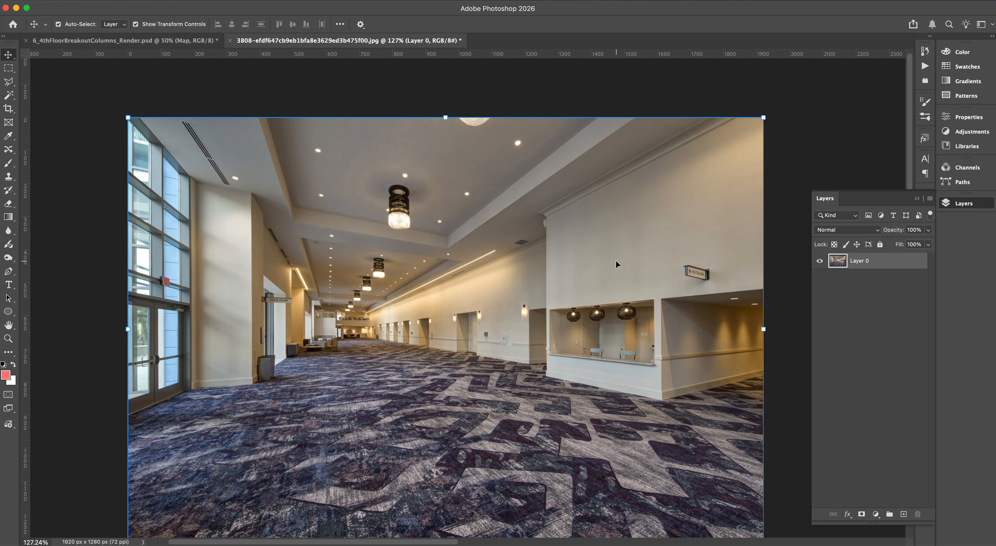
left_click(820, 152)
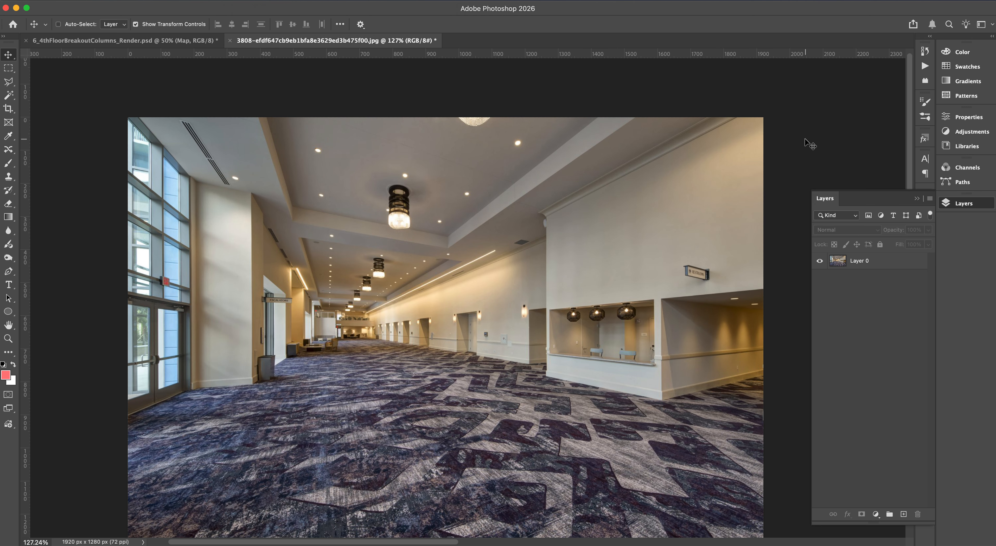
Switch to Photos, capture the cyclist street painting without its page edges to the clipboard, and paste it into the lobby image in Photoshop.
key("super+Tab")
key("super+Tab")
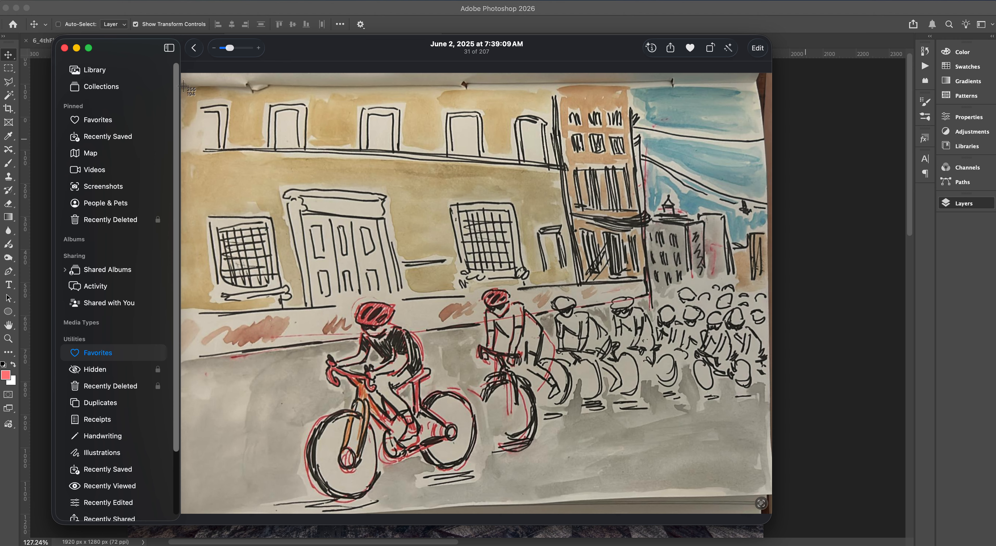
left_click_drag(180, 86, 771, 494)
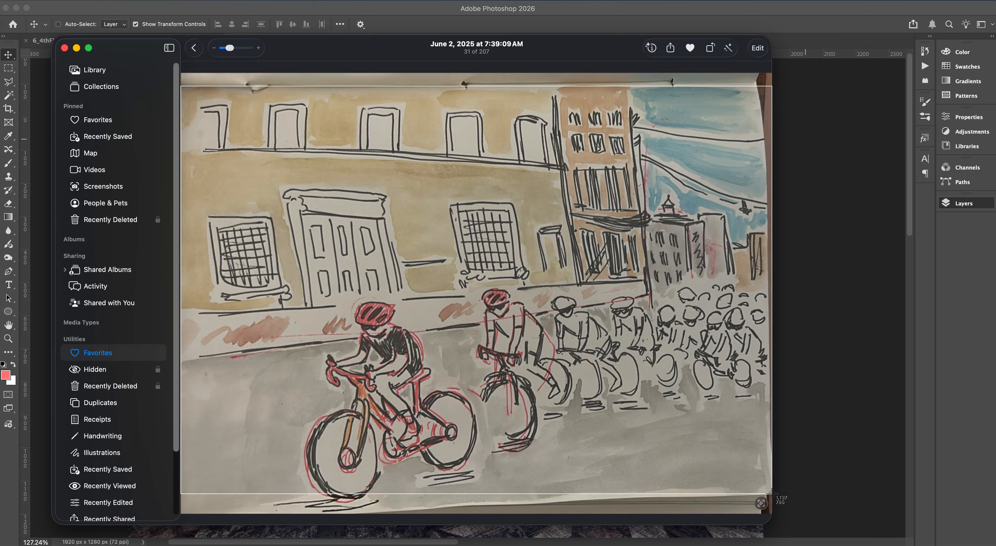
left_click_drag(771, 493, 769, 496)
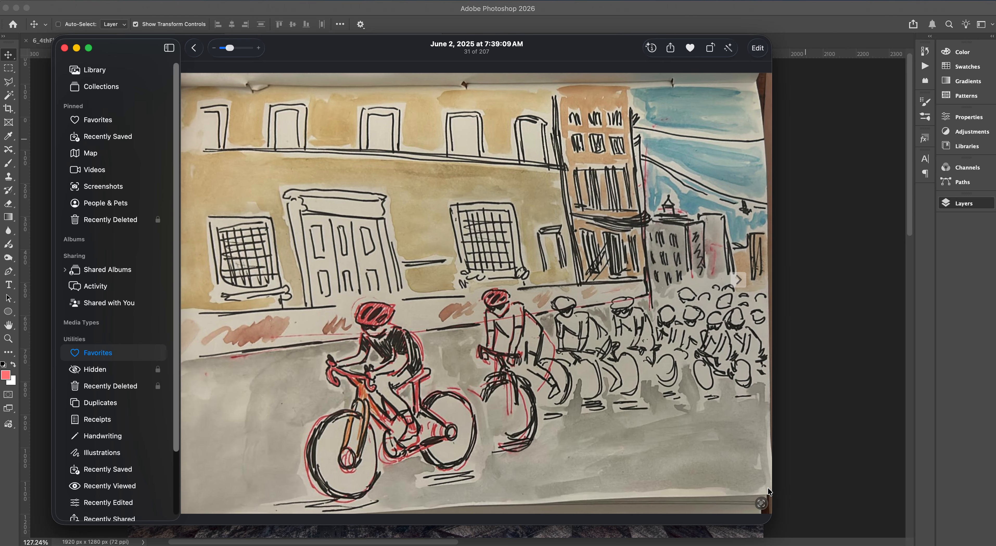
key("super+Tab")
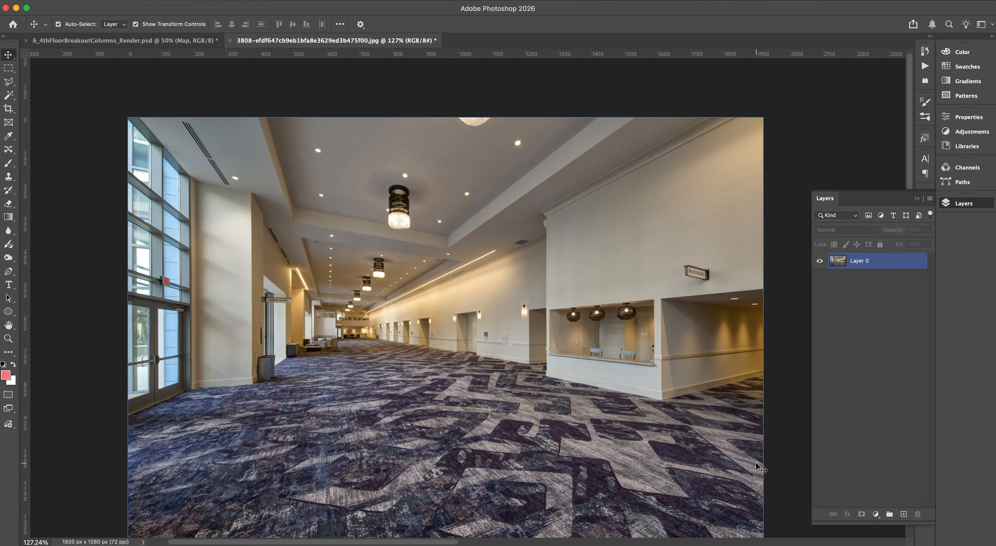
key("super+v")
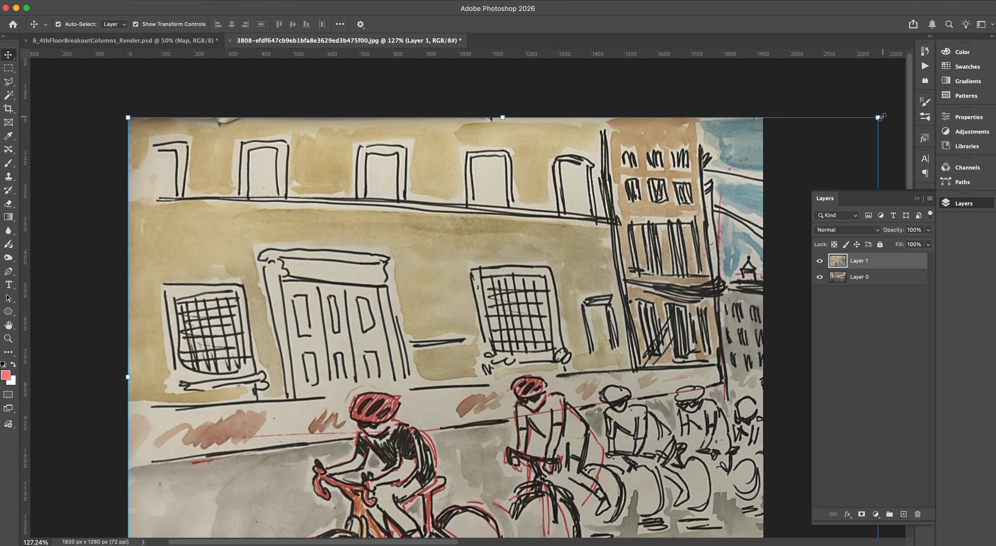
Scale the pasted painting to about 30% and place it over the blank wall above the service counter.
left_click_drag(877, 117, 392, 456)
left_click_drag(352, 502, 724, 161)
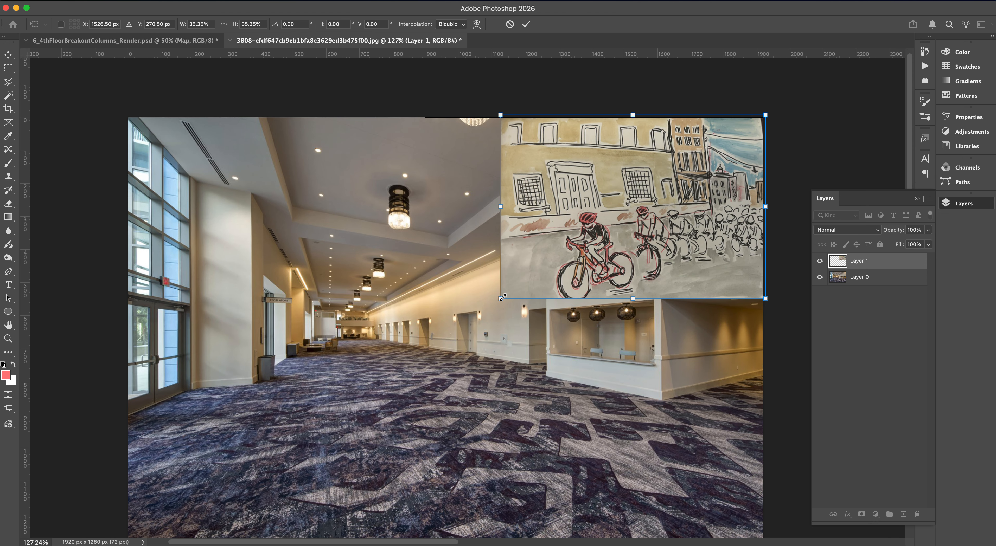
left_click_drag(502, 297, 549, 282)
left_click_drag(591, 237, 588, 277)
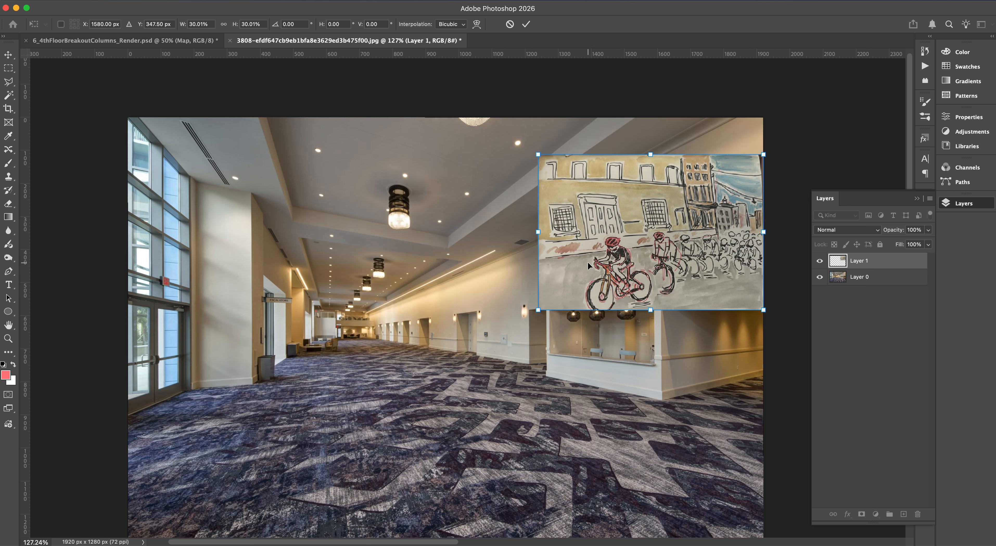
key("Return")
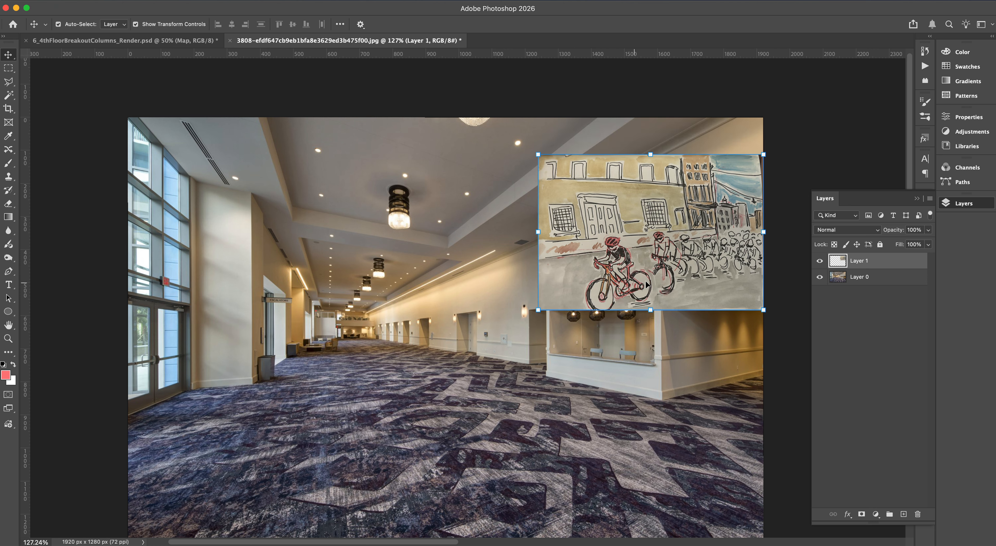
Lower the painting's opacity to 49% and distort its four corners to follow the perspective of the wall above the counter.
left_click(928, 230)
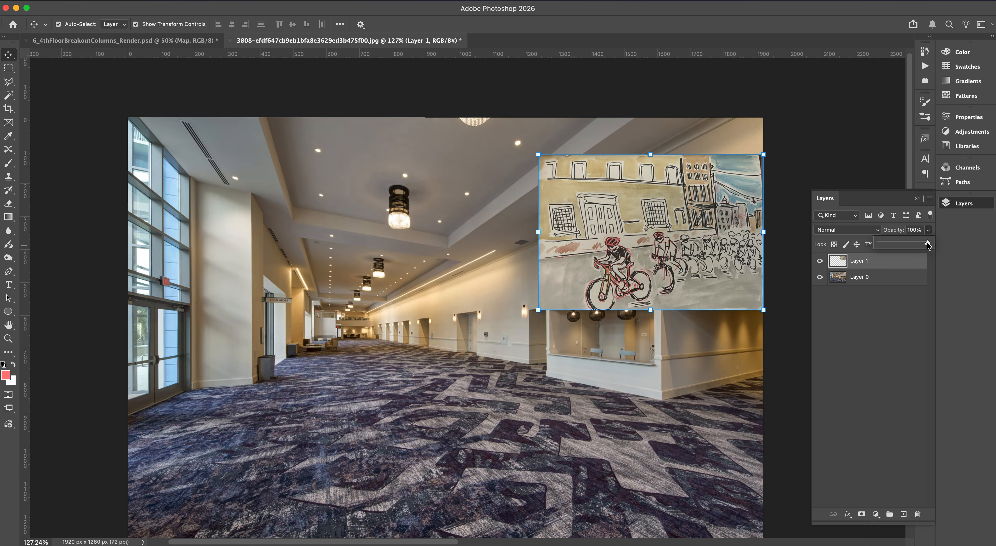
left_click_drag(927, 243, 904, 242)
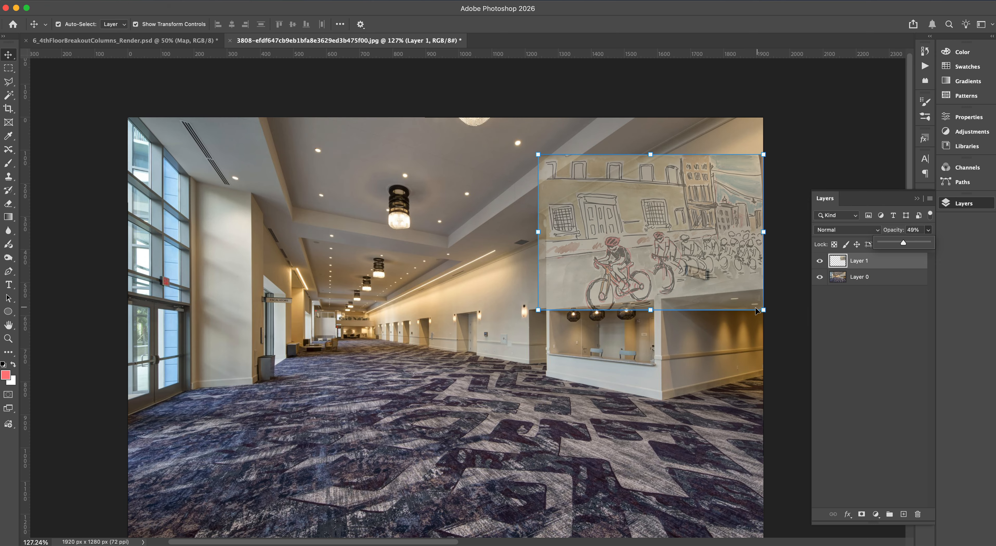
key("super")
left_click_drag(764, 312, 765, 290)
left_click_drag(539, 313, 546, 312)
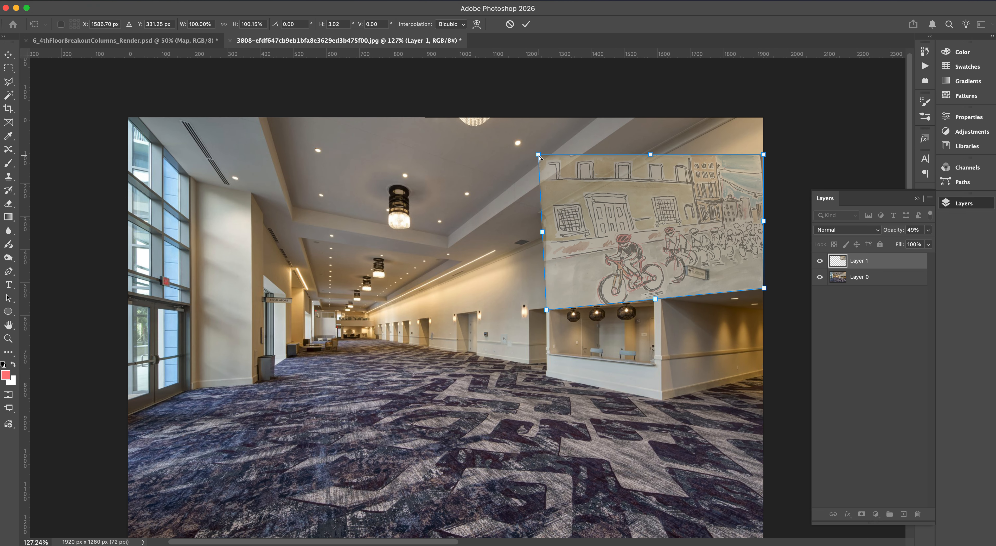
mouse_move(539, 156)
left_mouse_down()
mouse_move(548, 241)
mouse_move(545, 219)
left_mouse_up()
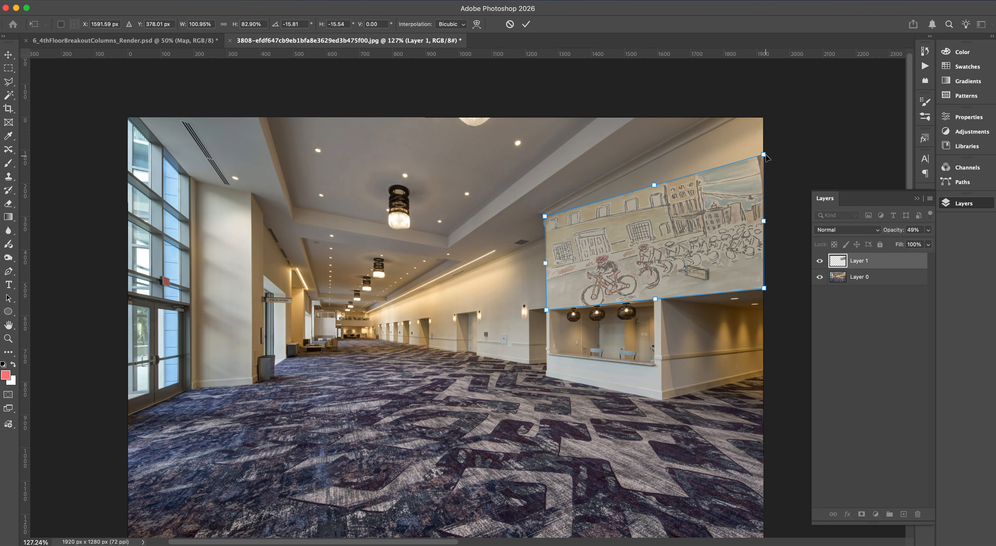
left_click_drag(763, 156, 764, 102)
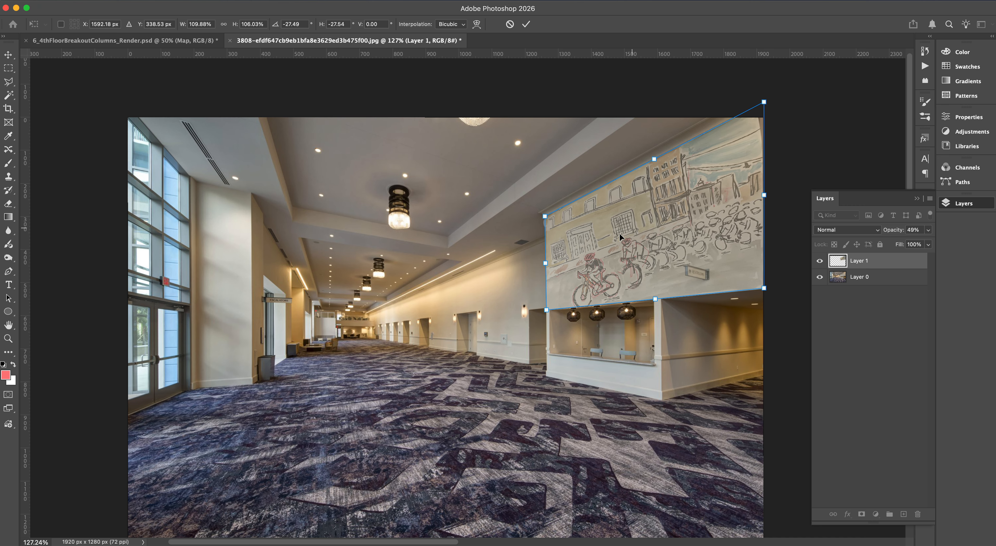
Fine-tune the painting's two left corners to meet the wall edge exactly and apply the distortion.
scroll(559, 253, "up", 5)
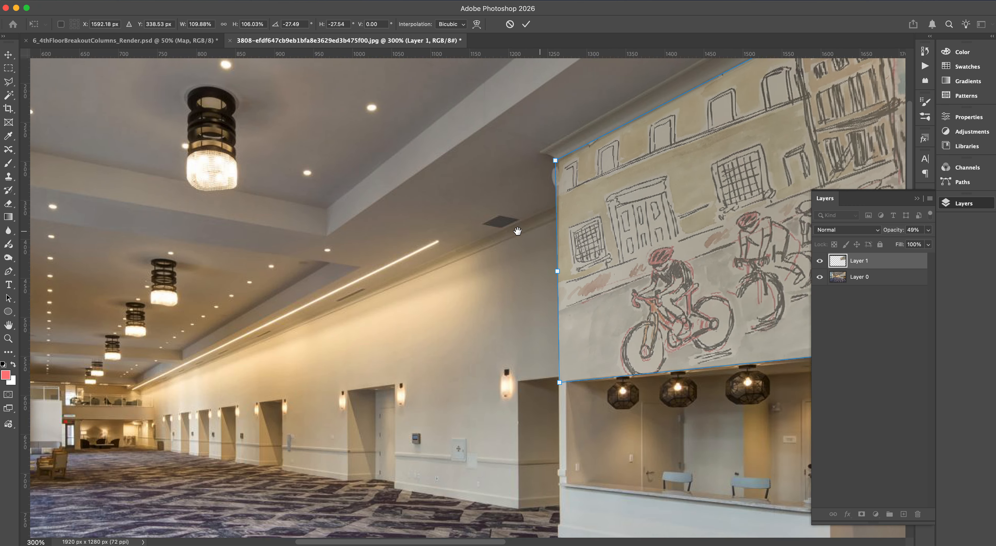
left_click_drag(517, 231, 415, 234)
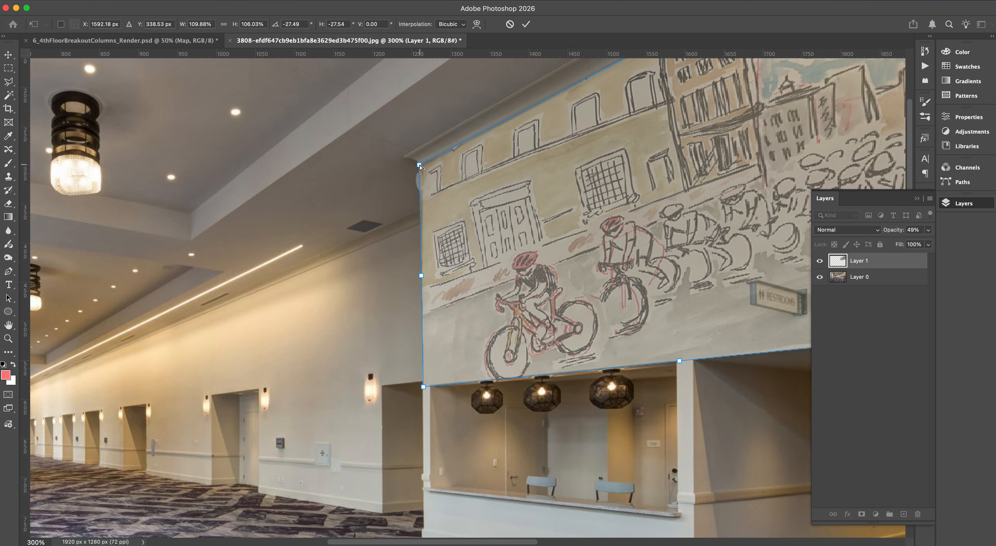
left_click_drag(419, 167, 422, 168)
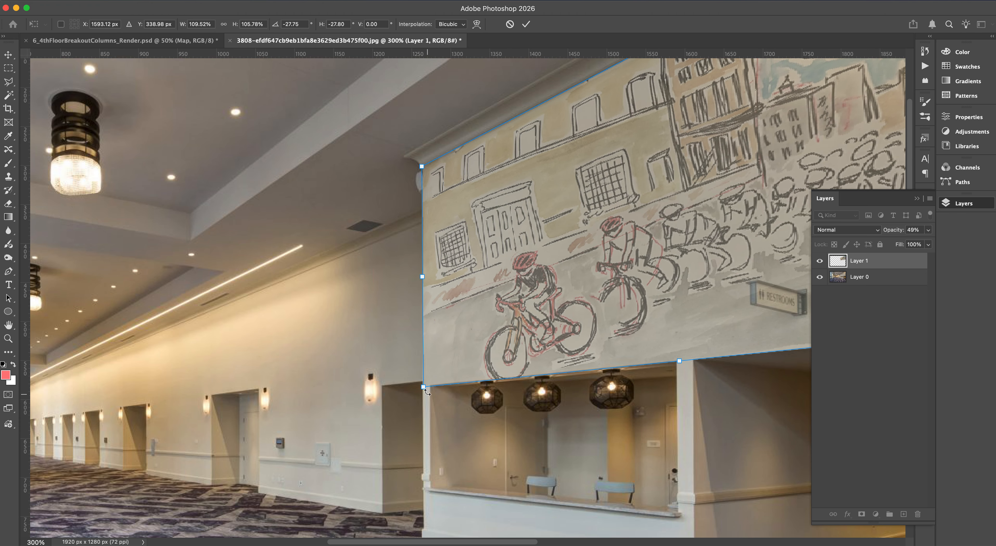
left_click_drag(423, 387, 424, 389)
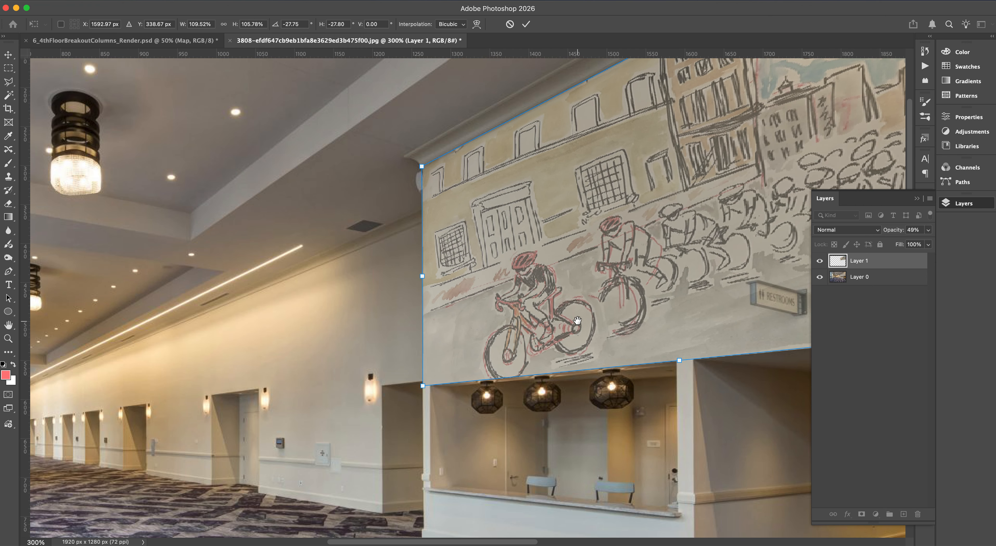
left_click_drag(577, 320, 265, 398)
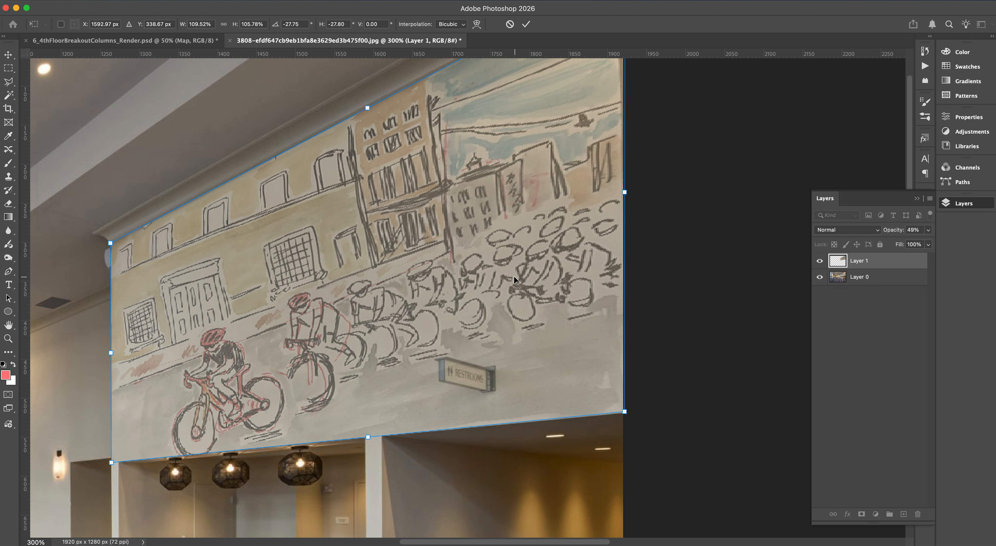
key("Return")
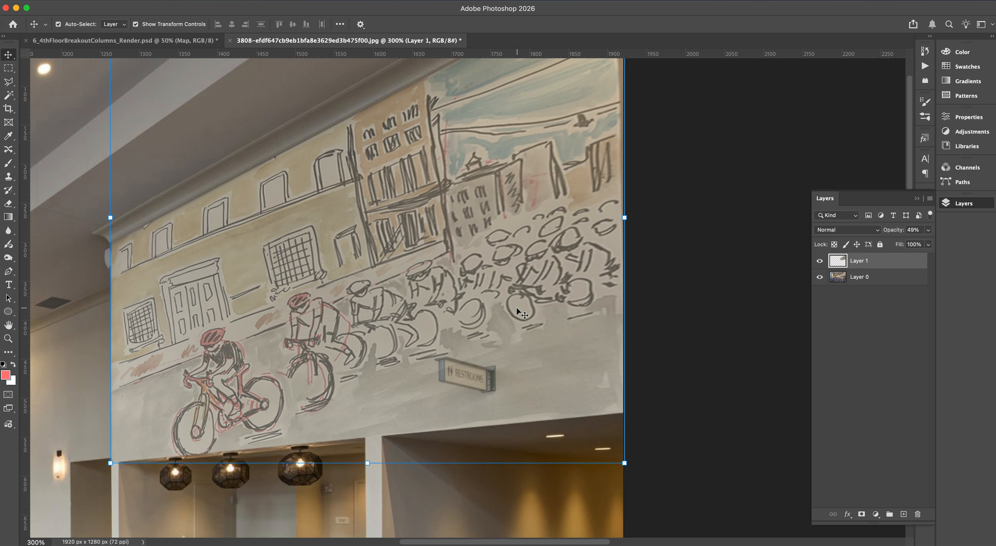
left_click(665, 466)
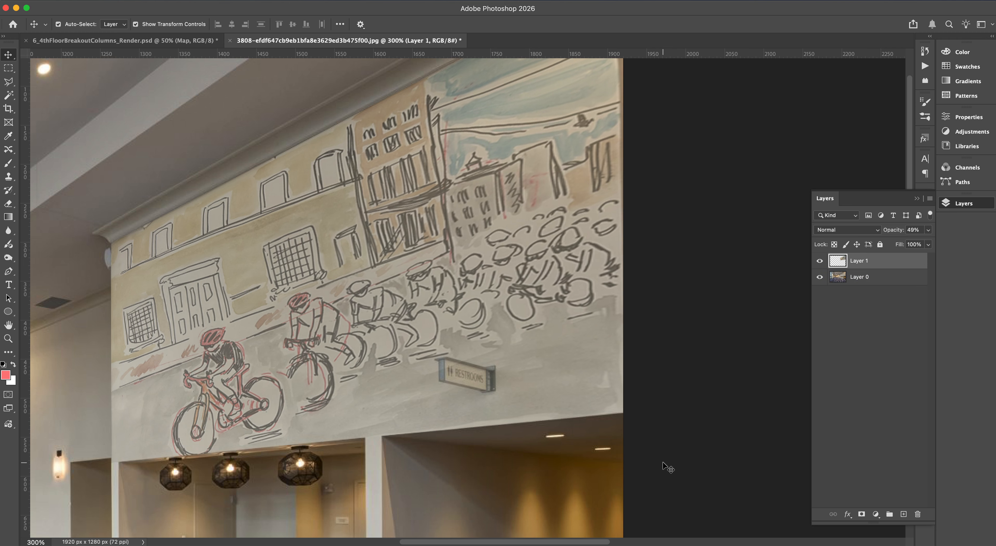
Outline the Restrooms sign on the wall with a closed Polygonal Lasso selection.
left_click(498, 405)
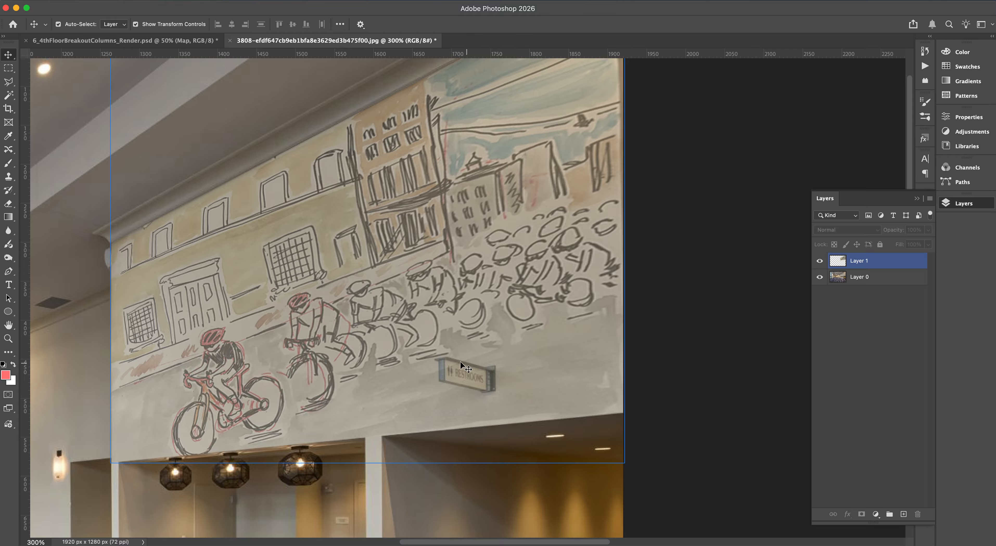
left_click(8, 82)
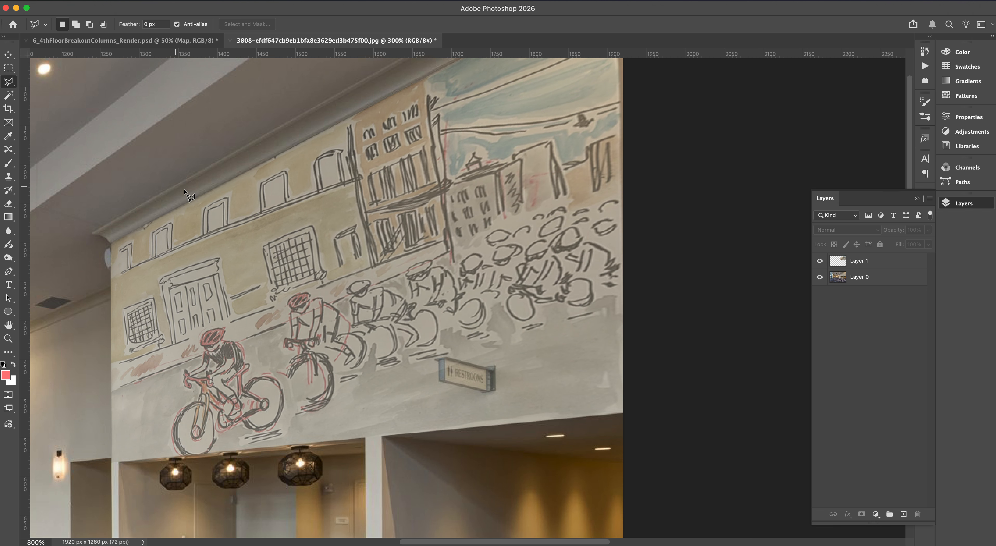
left_click(434, 359)
left_click(447, 357)
left_click(485, 367)
left_click(495, 366)
left_click(496, 390)
left_click(481, 392)
left_click(439, 382)
left_click(435, 359)
Invert the sign selection and add it to Layer 1 as a layer mask to keep the sign uncovered.
key("super+0")
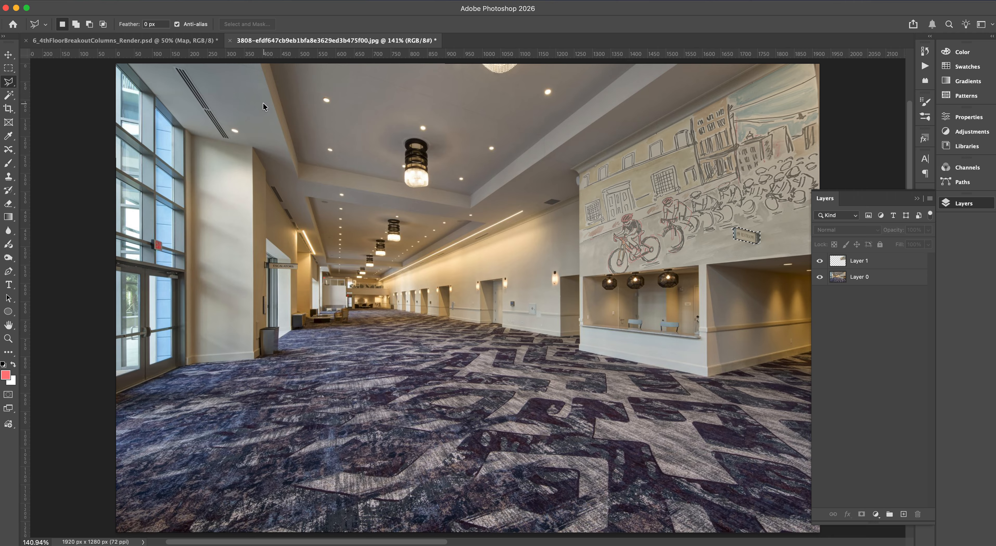
left_click(227, 0)
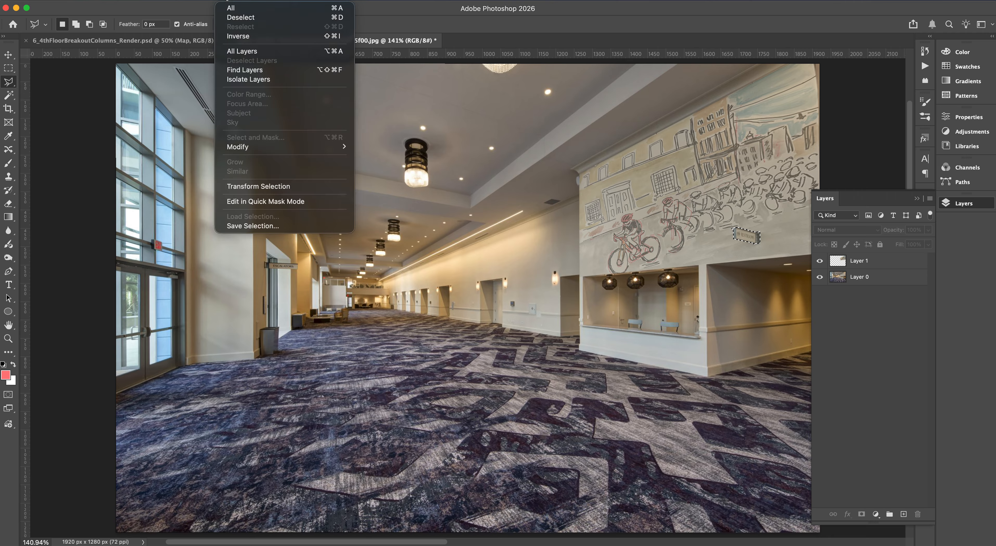
left_click(240, 39)
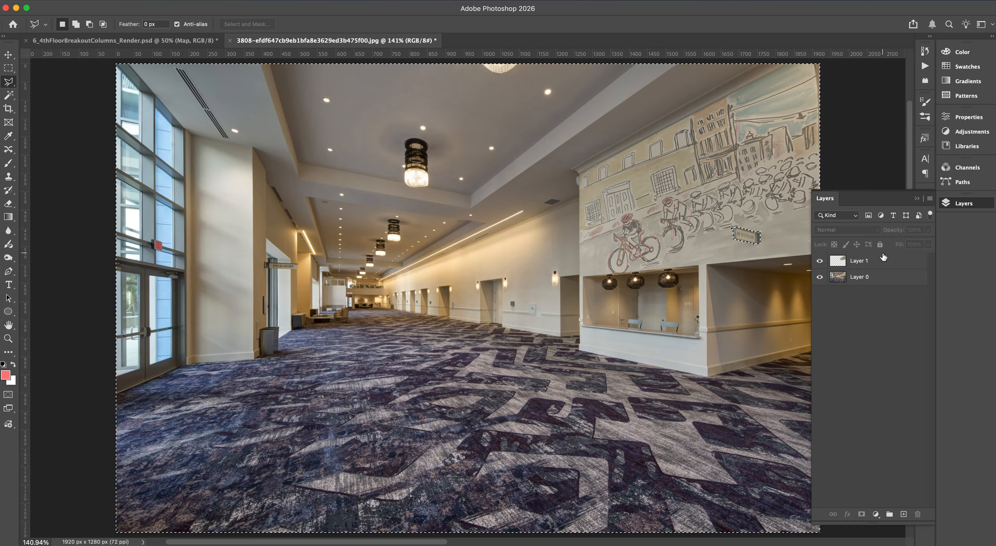
left_click(883, 264)
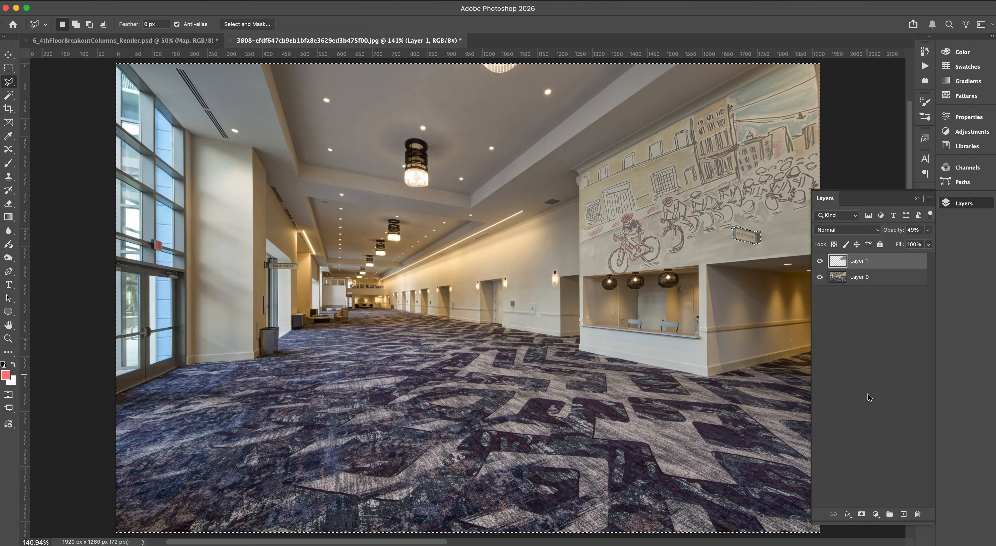
left_click(861, 514)
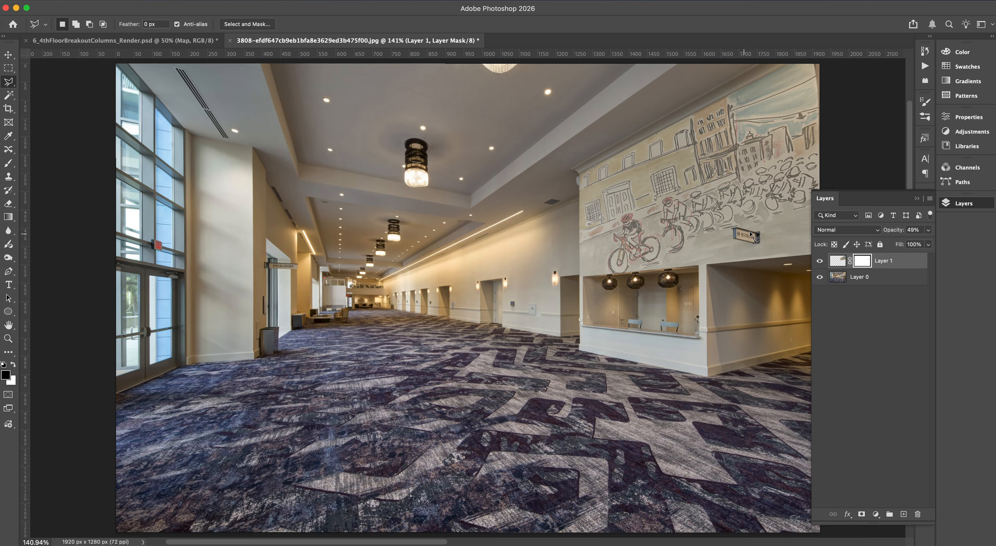
Set the opacity of the masked painting on Layer 1 to 100%.
left_click(838, 263)
left_click(928, 229)
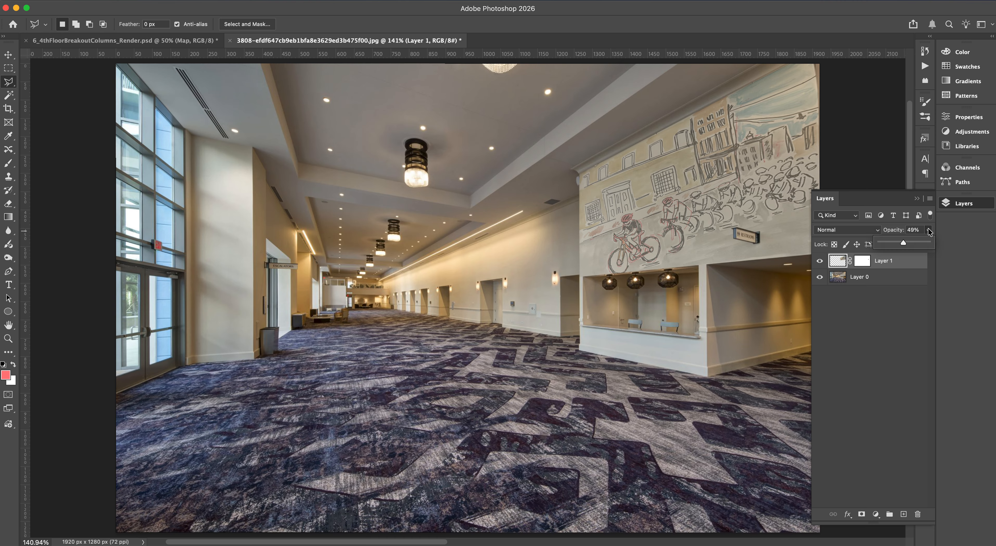
left_click_drag(901, 241, 930, 242)
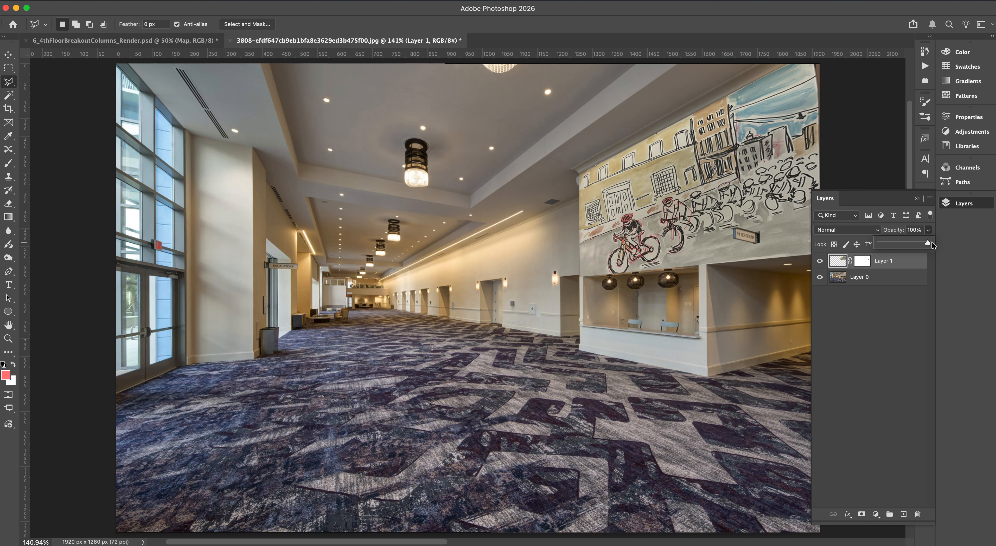
left_click(875, 309)
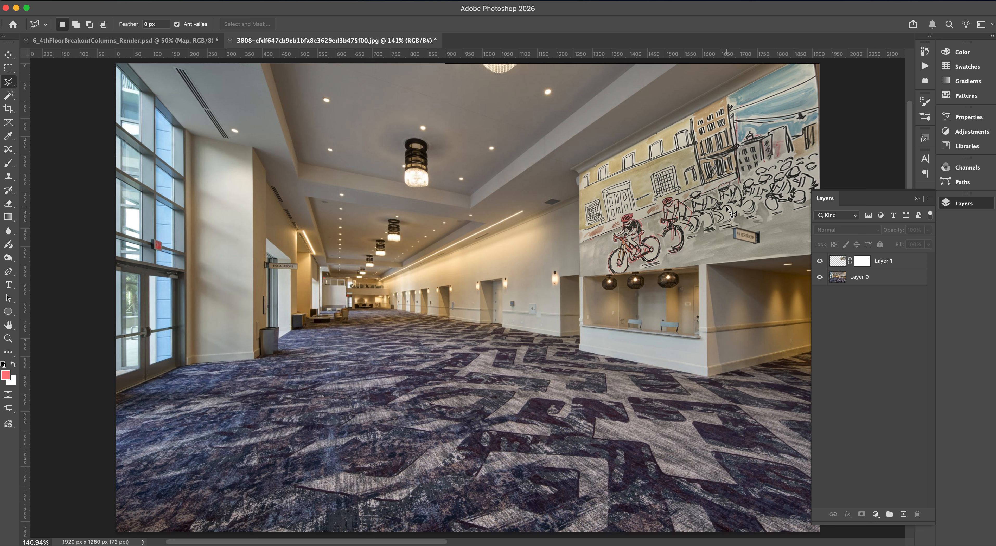
Change the blend mode of the painting's layer to Multiply.
left_click(837, 260)
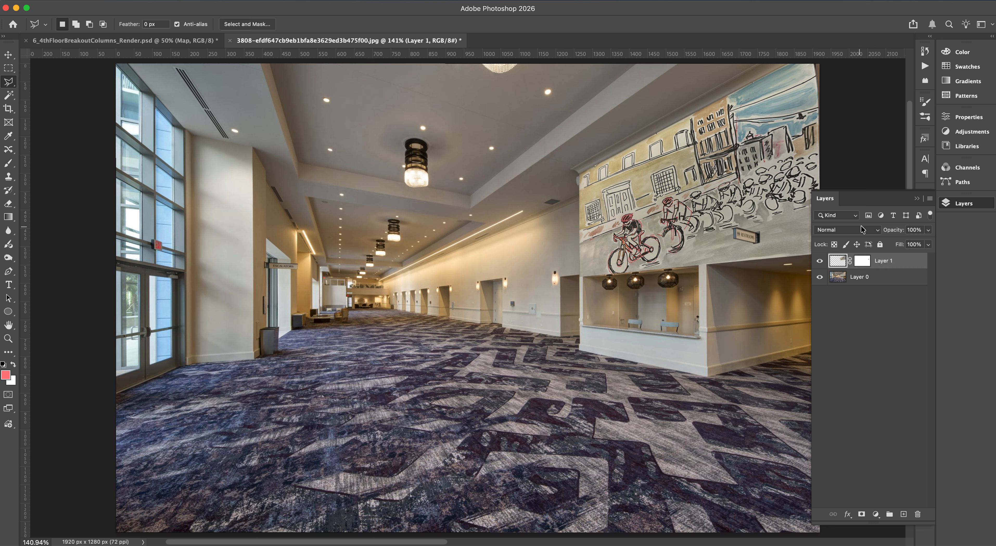
left_click(876, 231)
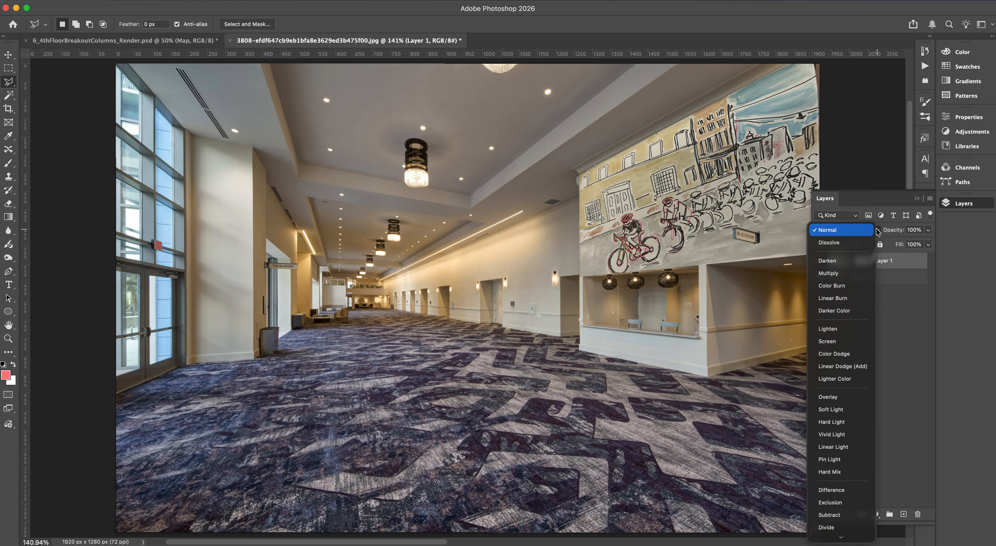
left_click(846, 271)
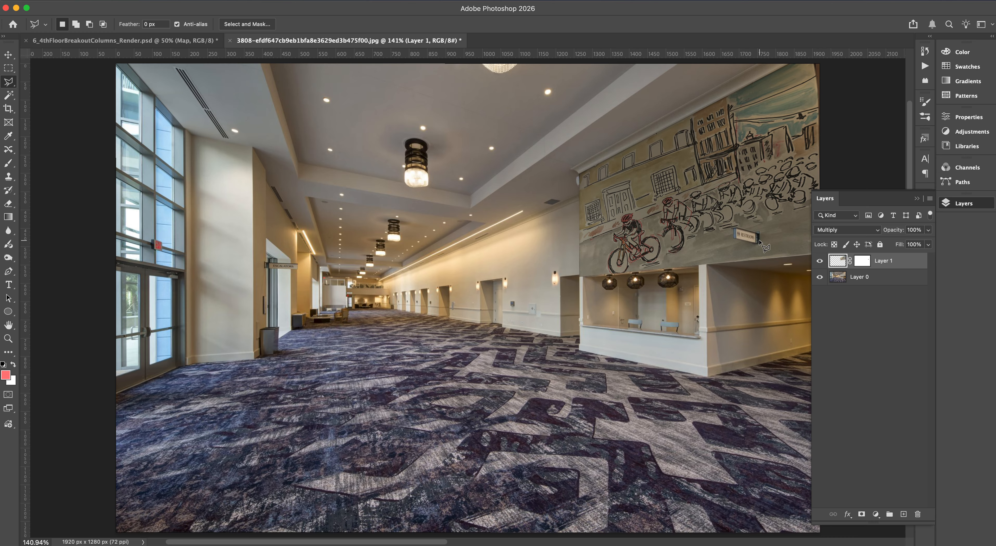
Return the cyclist painting on Layer 1 to Normal blend mode and lower its opacity to 92%.
left_click(877, 230)
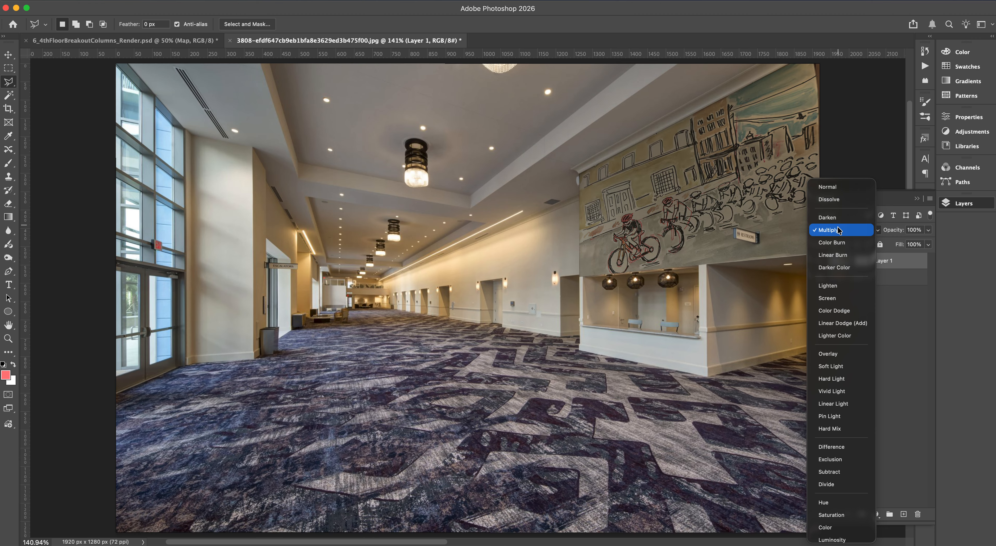
left_click(833, 183)
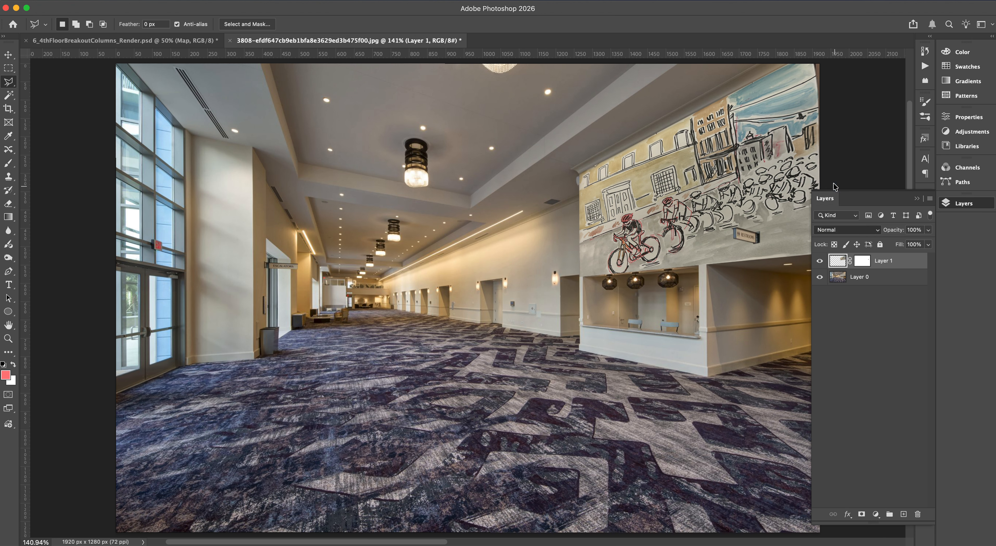
left_click(928, 230)
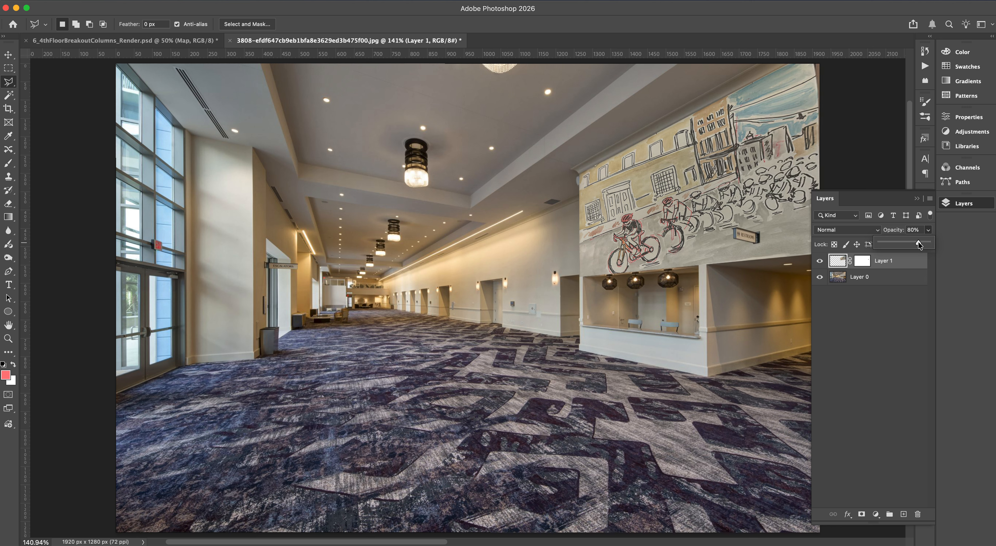
left_click_drag(918, 242, 924, 242)
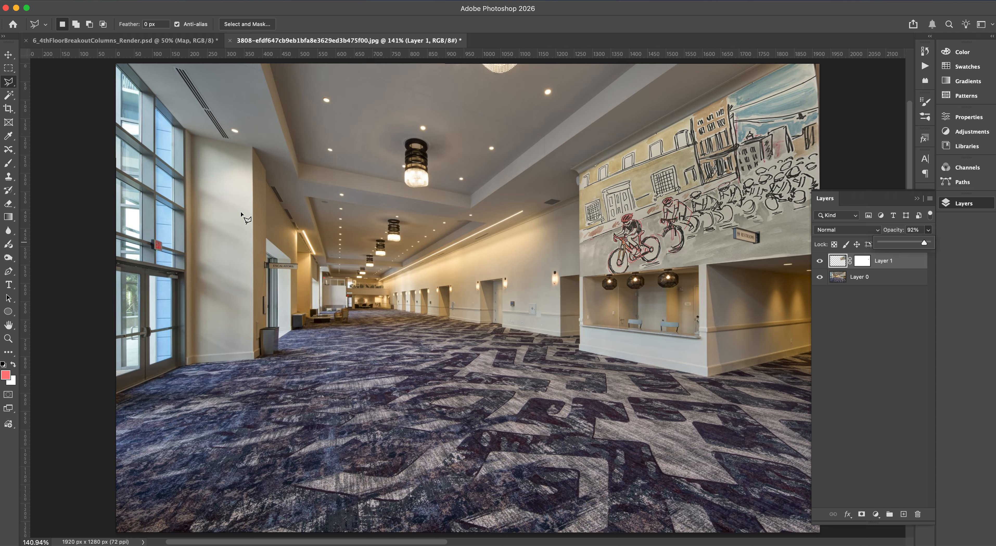
Copy a tall section around the tree trunk from IMG_3606.jpeg in Preview and paste it into the Photoshop lobby image directly above Layer 0.
left_click(893, 279)
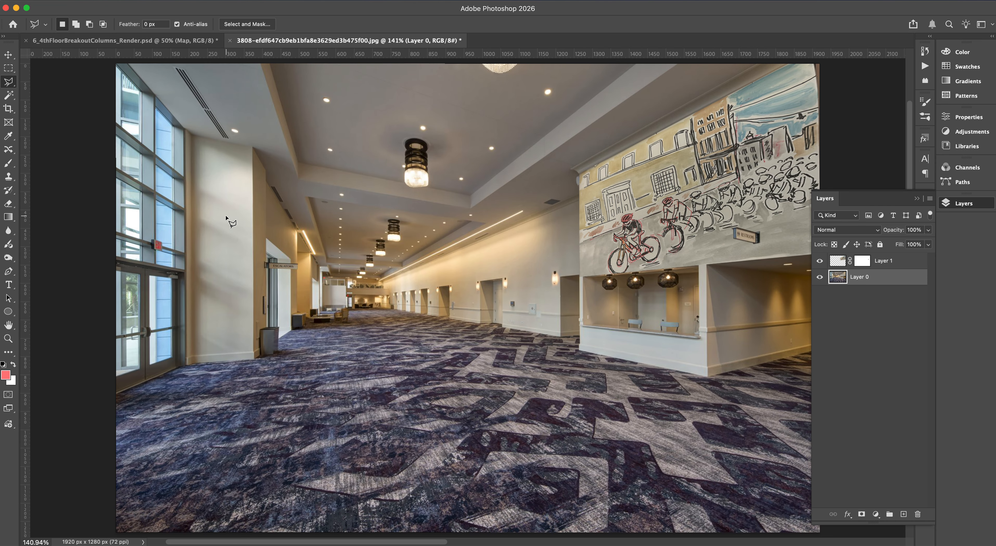
key("super+Tab")
key("super+Tab")
key("super+Tab")
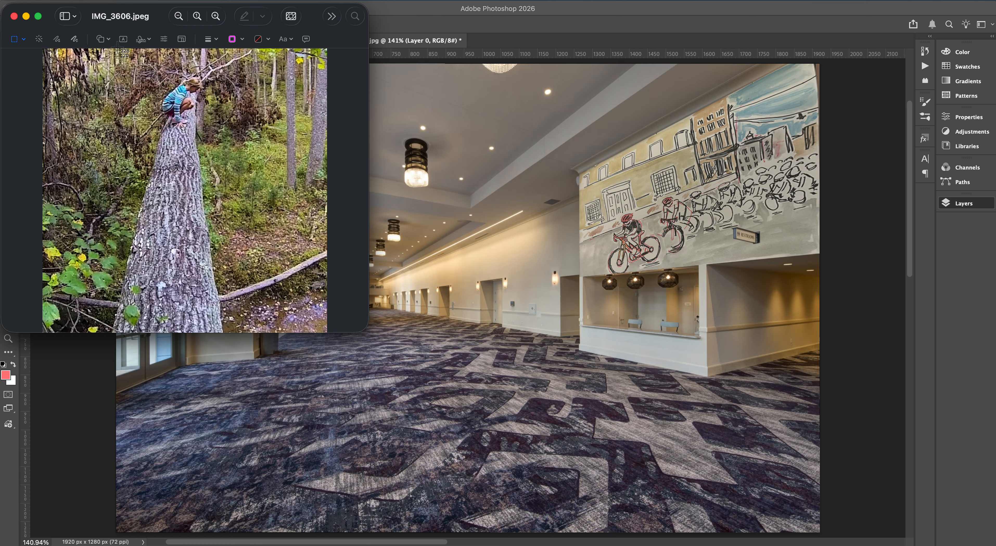
left_click_drag(116, 49, 246, 333)
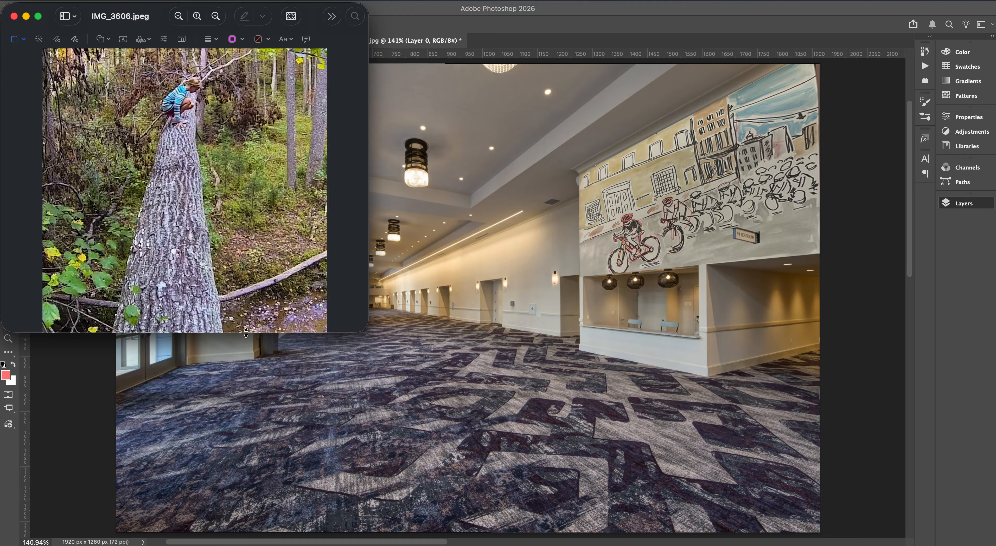
left_click(326, 382)
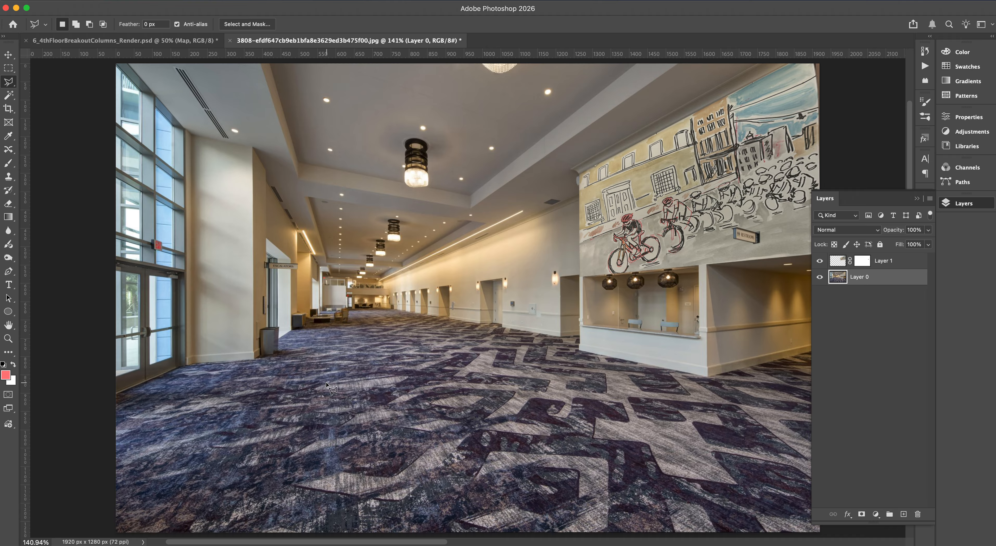
key("super+v")
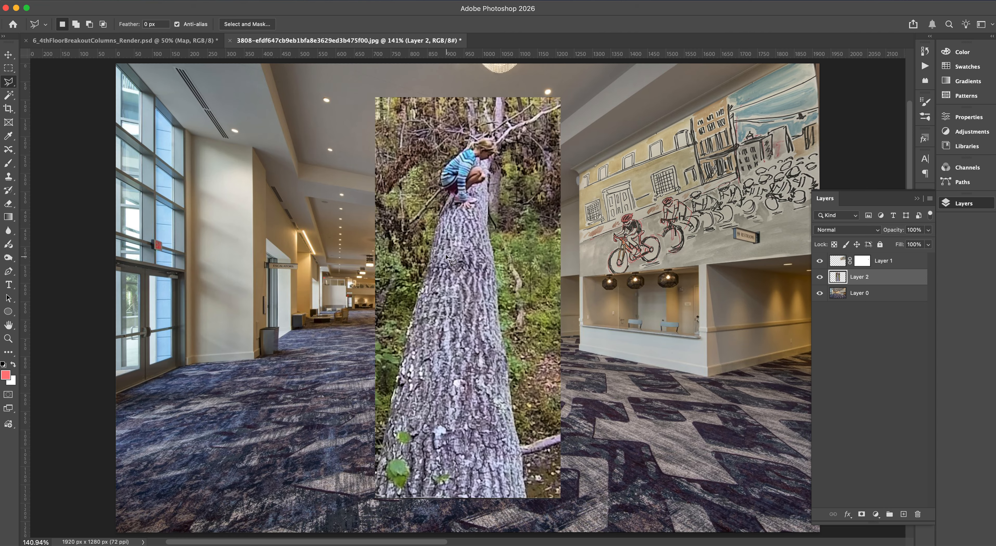
Scale the pasted tree photo proportionally to about 55% and place it over the column beside the entrance windows.
key("v")
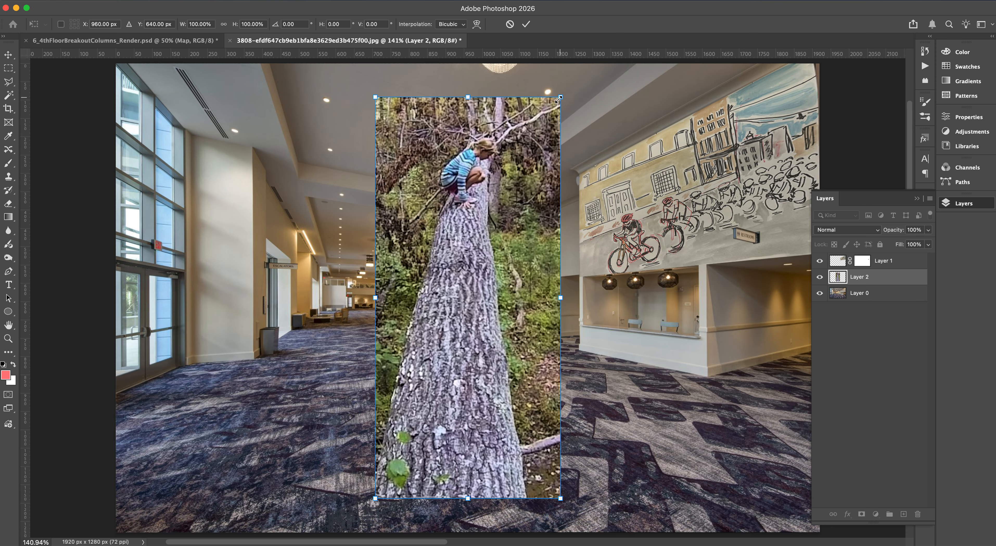
left_click_drag(560, 97, 472, 252)
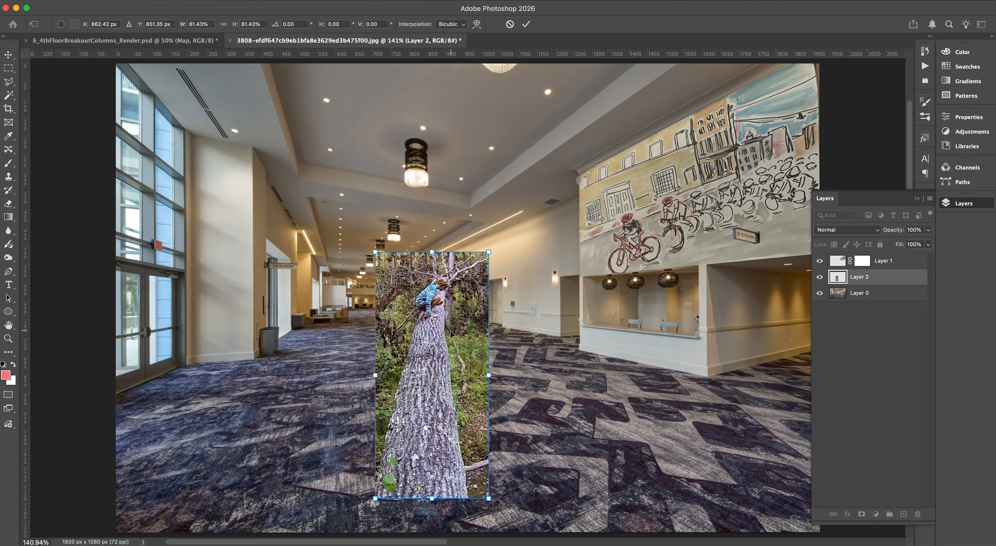
left_click_drag(431, 318, 266, 210)
left_click_drag(305, 374, 284, 355)
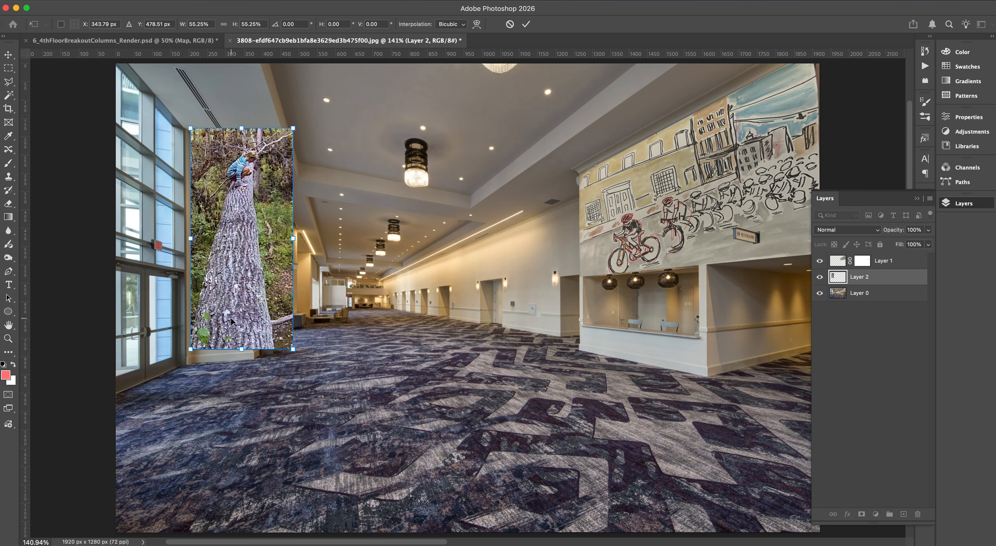
key("Return")
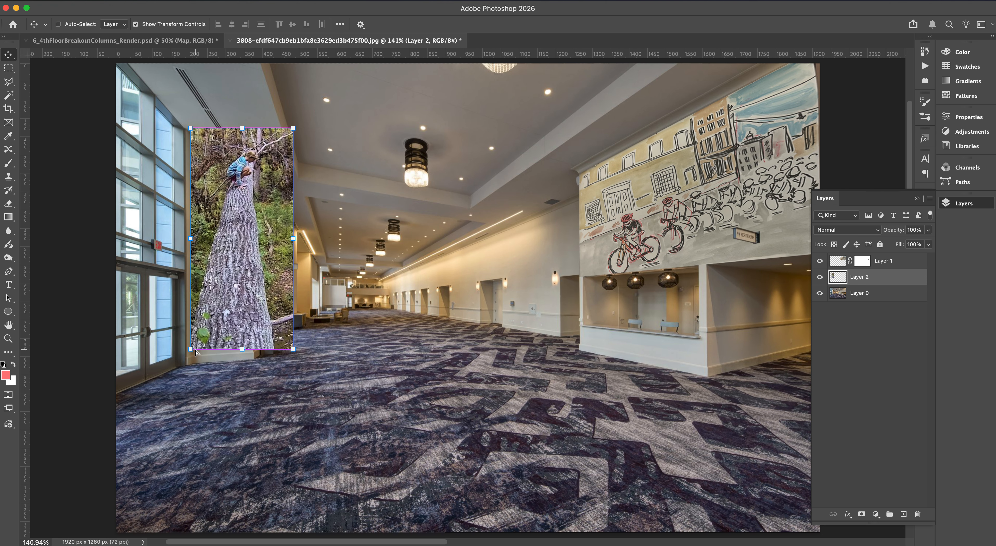
Distort the tree photo's corners individually to match the column's perspective, slightly overlapping the edges of its front face.
key("super")
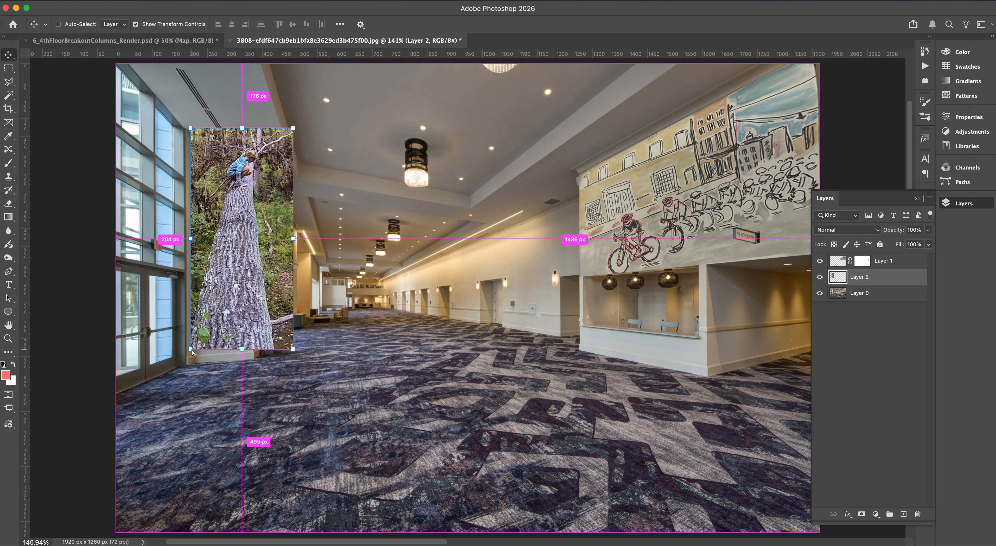
left_click_drag(192, 352, 187, 356)
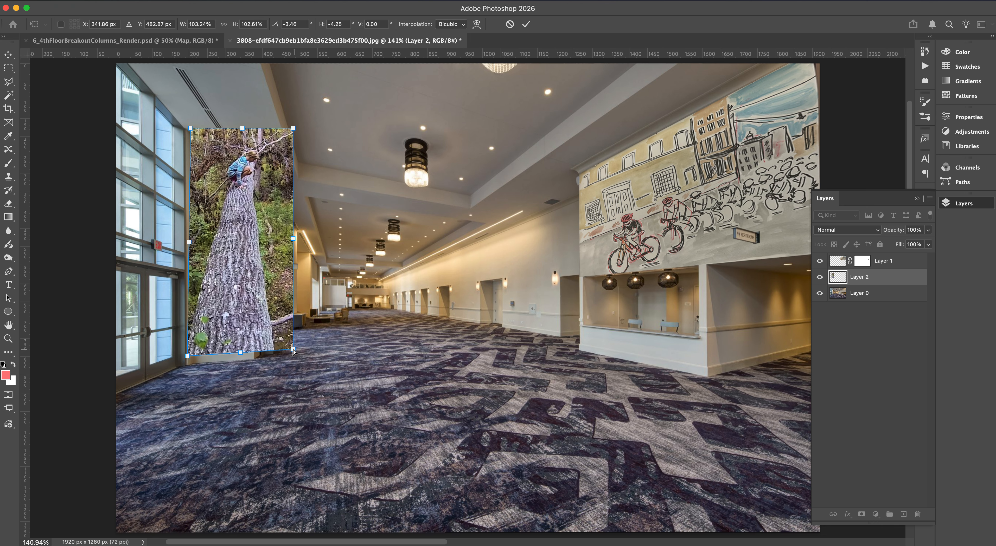
left_click_drag(293, 350, 253, 352)
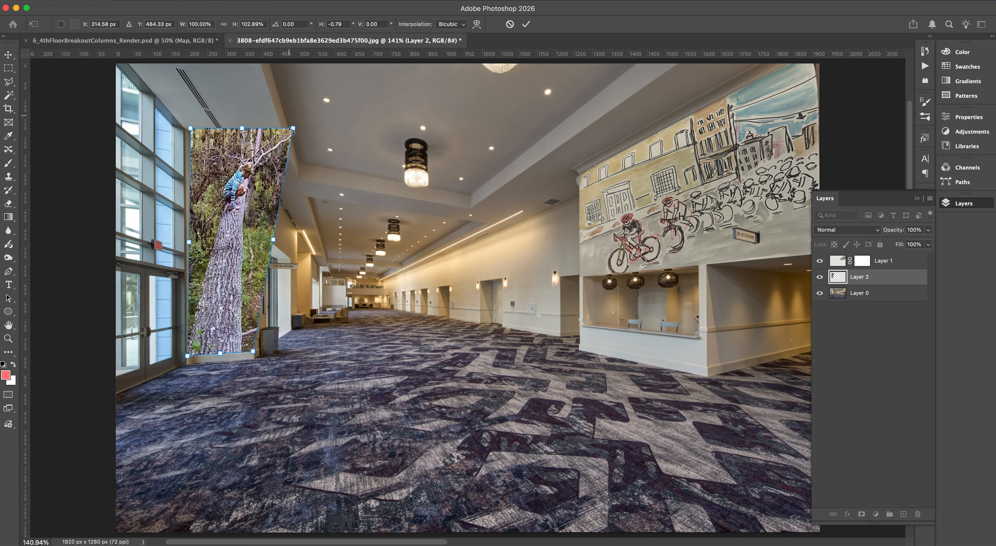
left_click_drag(293, 128, 252, 141)
mouse_move(191, 132)
left_mouse_down()
mouse_move(195, 149)
mouse_move(191, 132)
left_mouse_up()
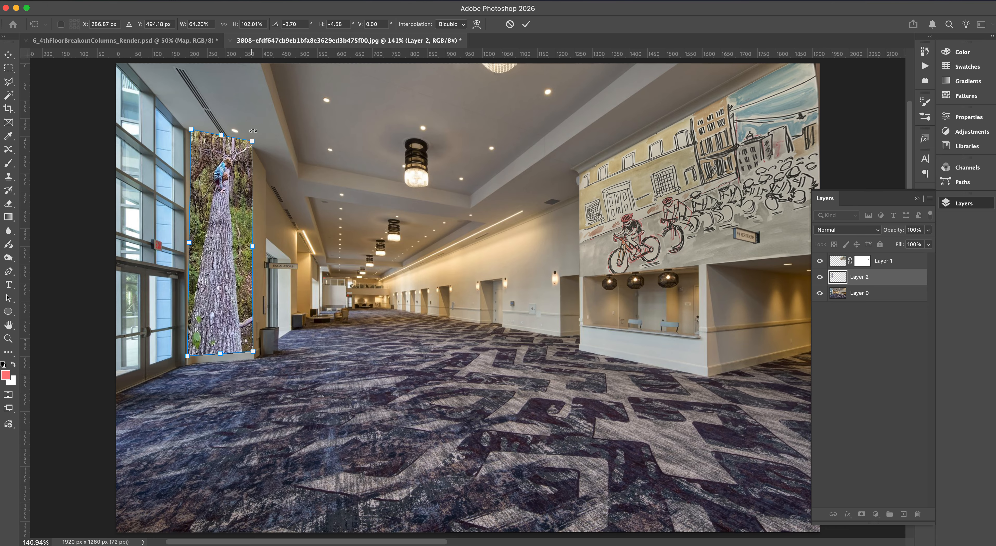
left_click_drag(252, 144, 258, 134)
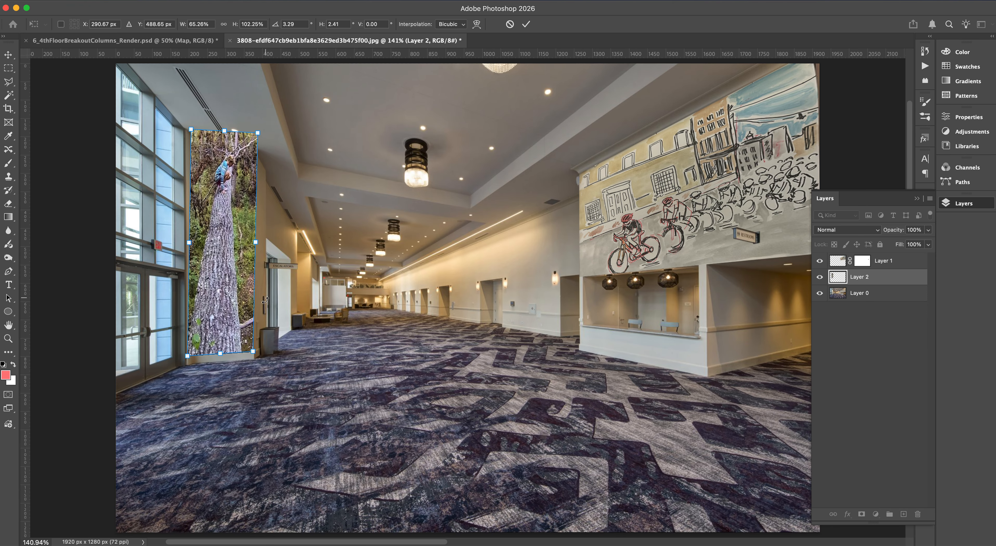
left_click_drag(253, 353, 262, 352)
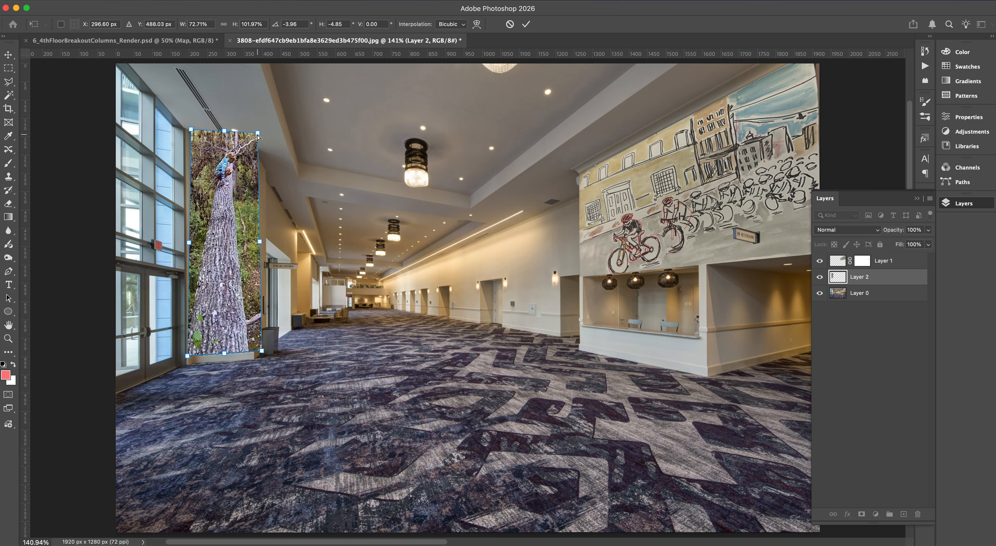
left_click_drag(258, 135, 259, 134)
left_click_drag(238, 173, 235, 172)
key("Return")
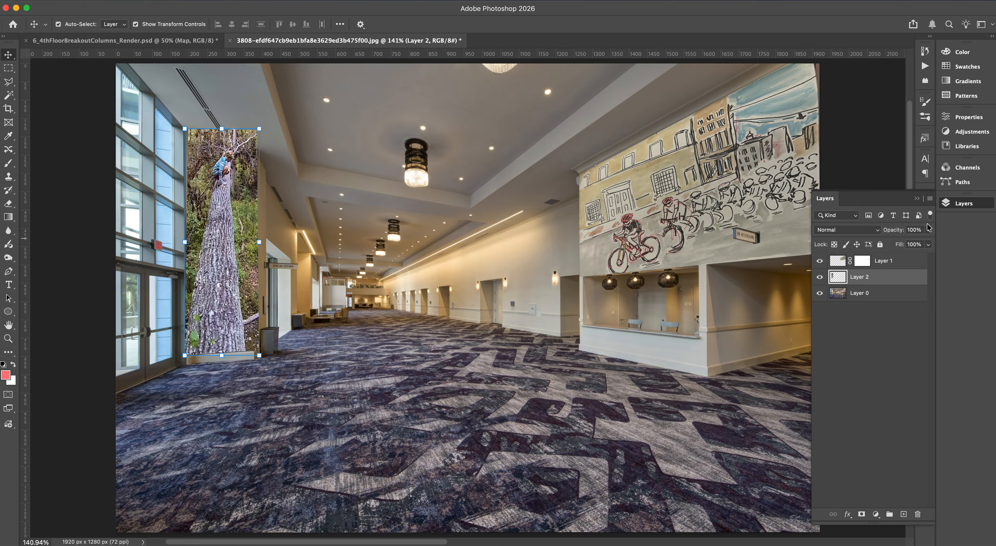
Hide the tree photo's layer and outline the column's front face above the baseboard with a closed Polygonal Lasso selection.
left_click(927, 245)
mouse_move(927, 242)
left_mouse_down()
mouse_move(892, 241)
mouse_move(927, 242)
left_mouse_up()
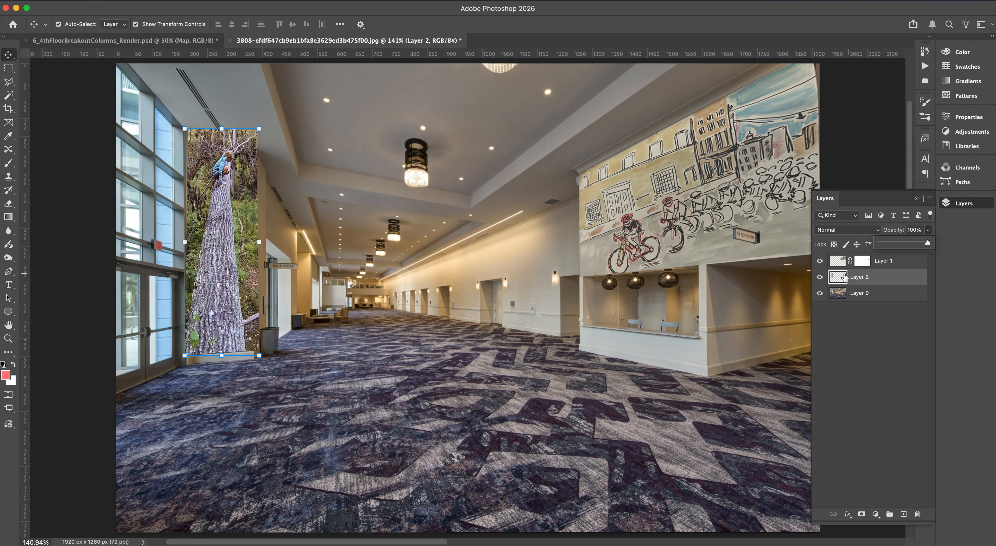
left_click(819, 278)
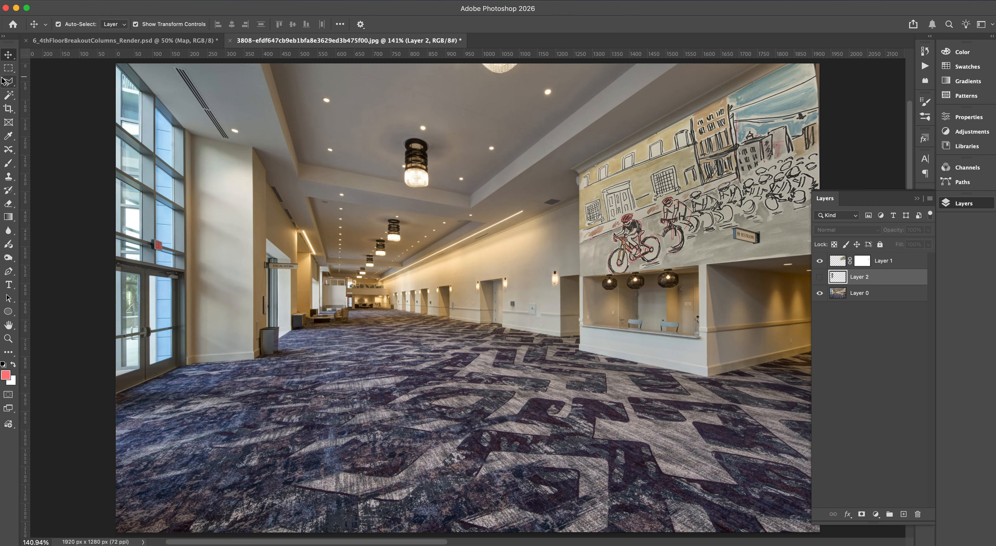
left_click(8, 81)
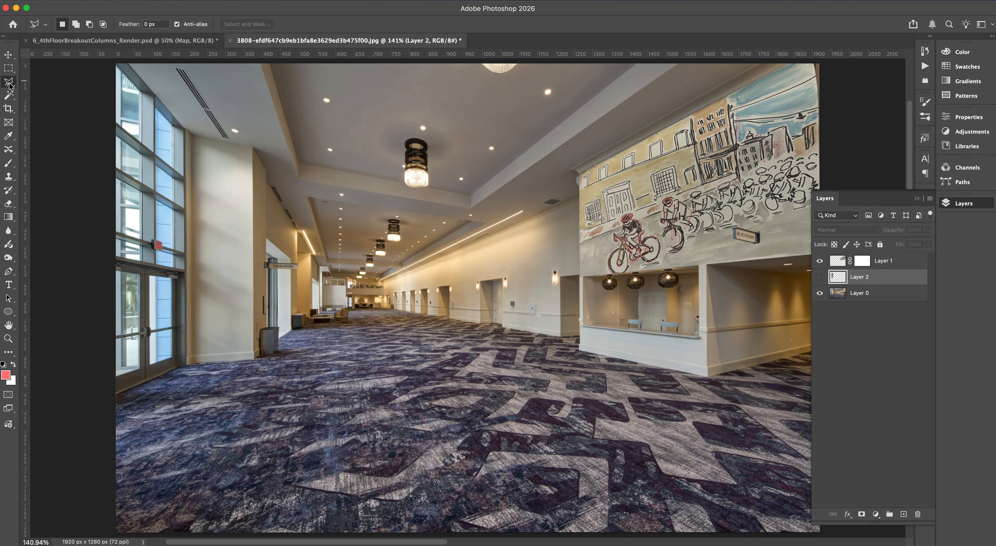
left_click(191, 134)
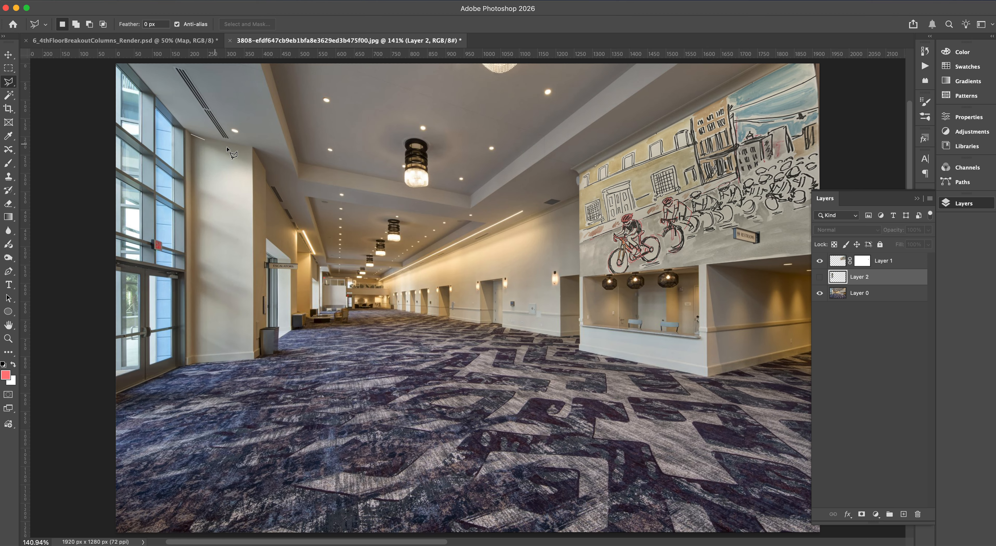
left_click(252, 146)
left_click(252, 351)
left_click(192, 354)
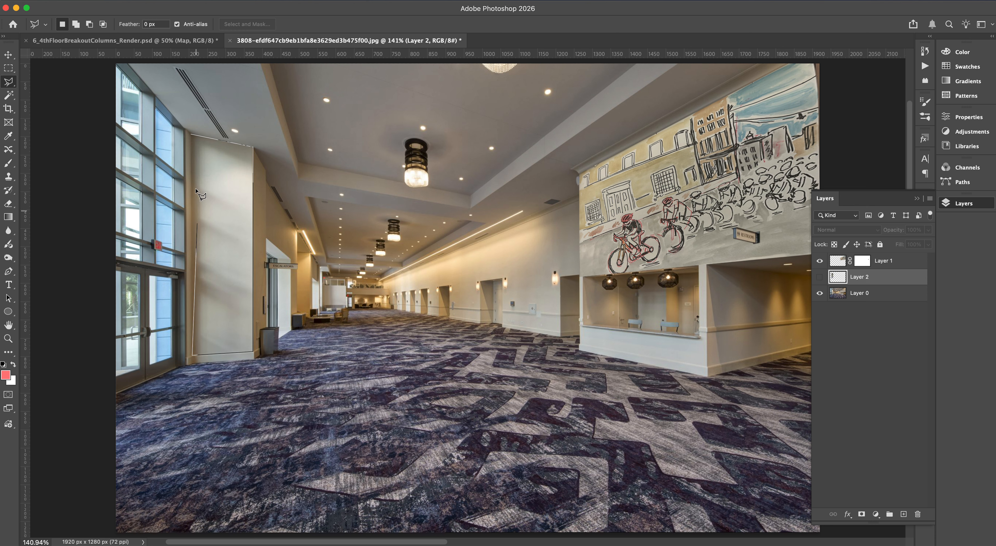
left_click(192, 134)
Show the tree photo's layer again and mask it to the column selection with a layer mask.
left_click(819, 277)
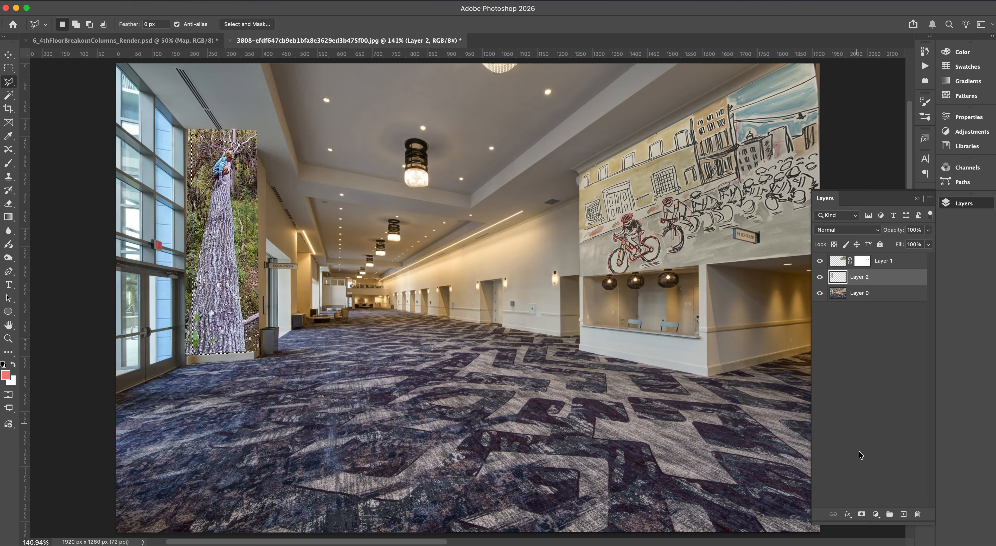
left_click(862, 514)
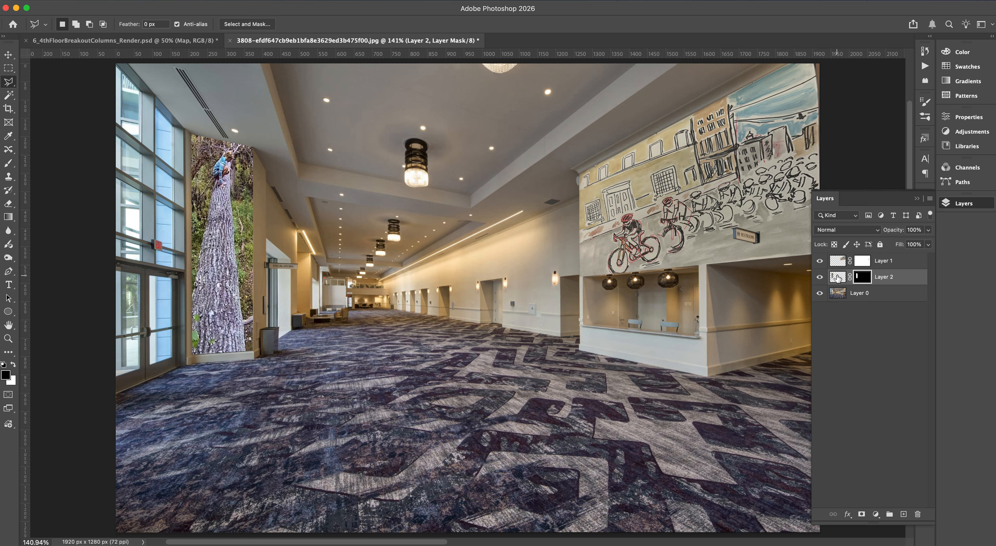
Target the tree photo's image instead of its mask and open the layer's blend mode choices.
left_click(837, 278)
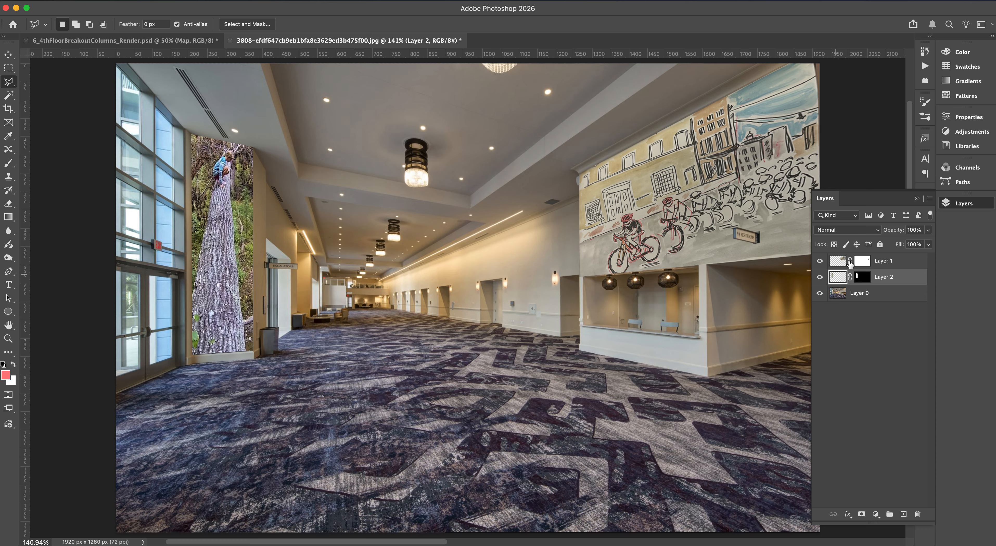
left_click(877, 232)
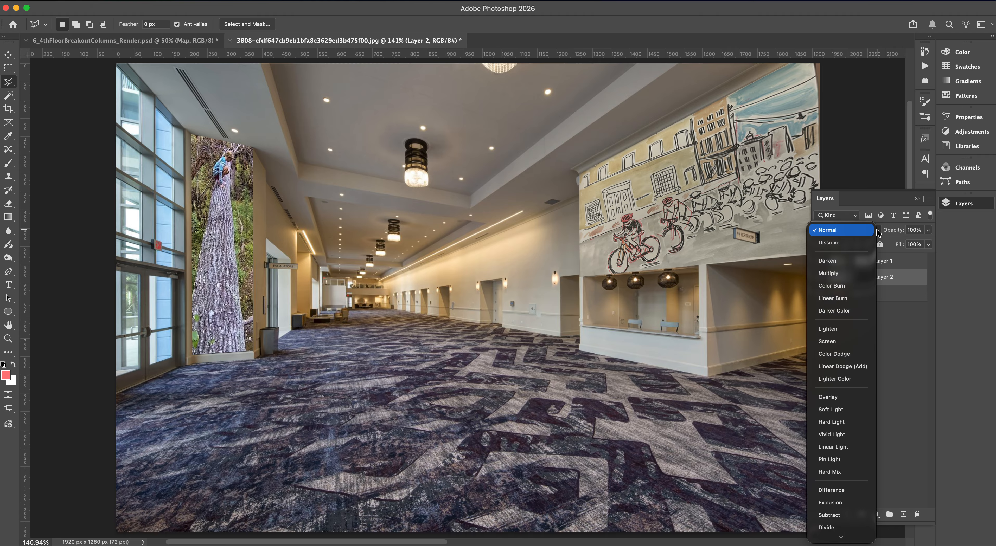